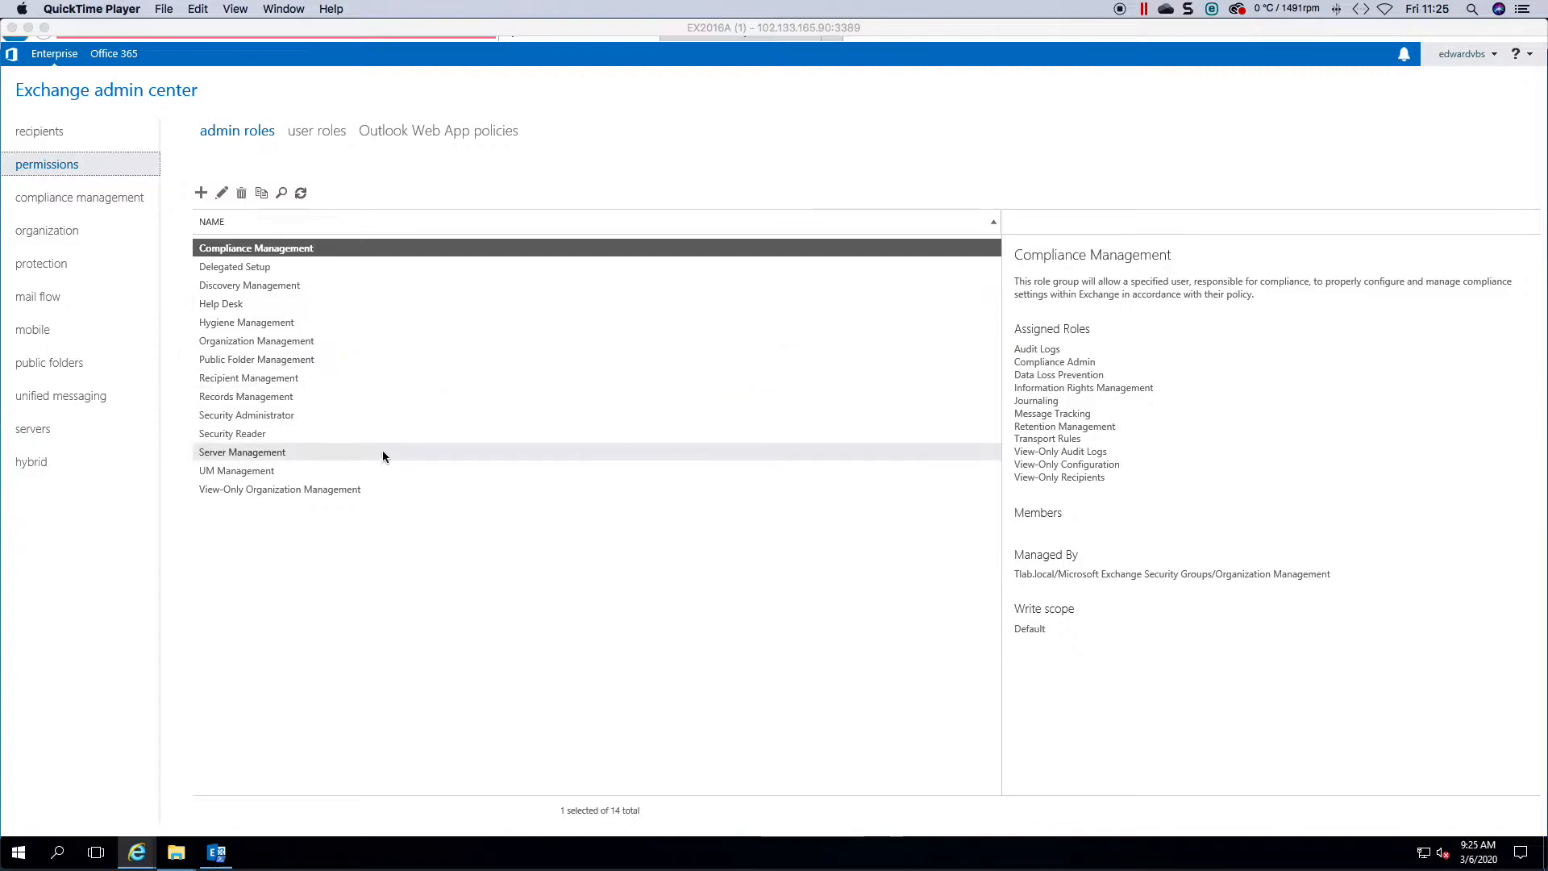
# - Review the user roles and Outlook Web App policies under permissions, and return to the admin roles list
pyautogui.click(325, 134)
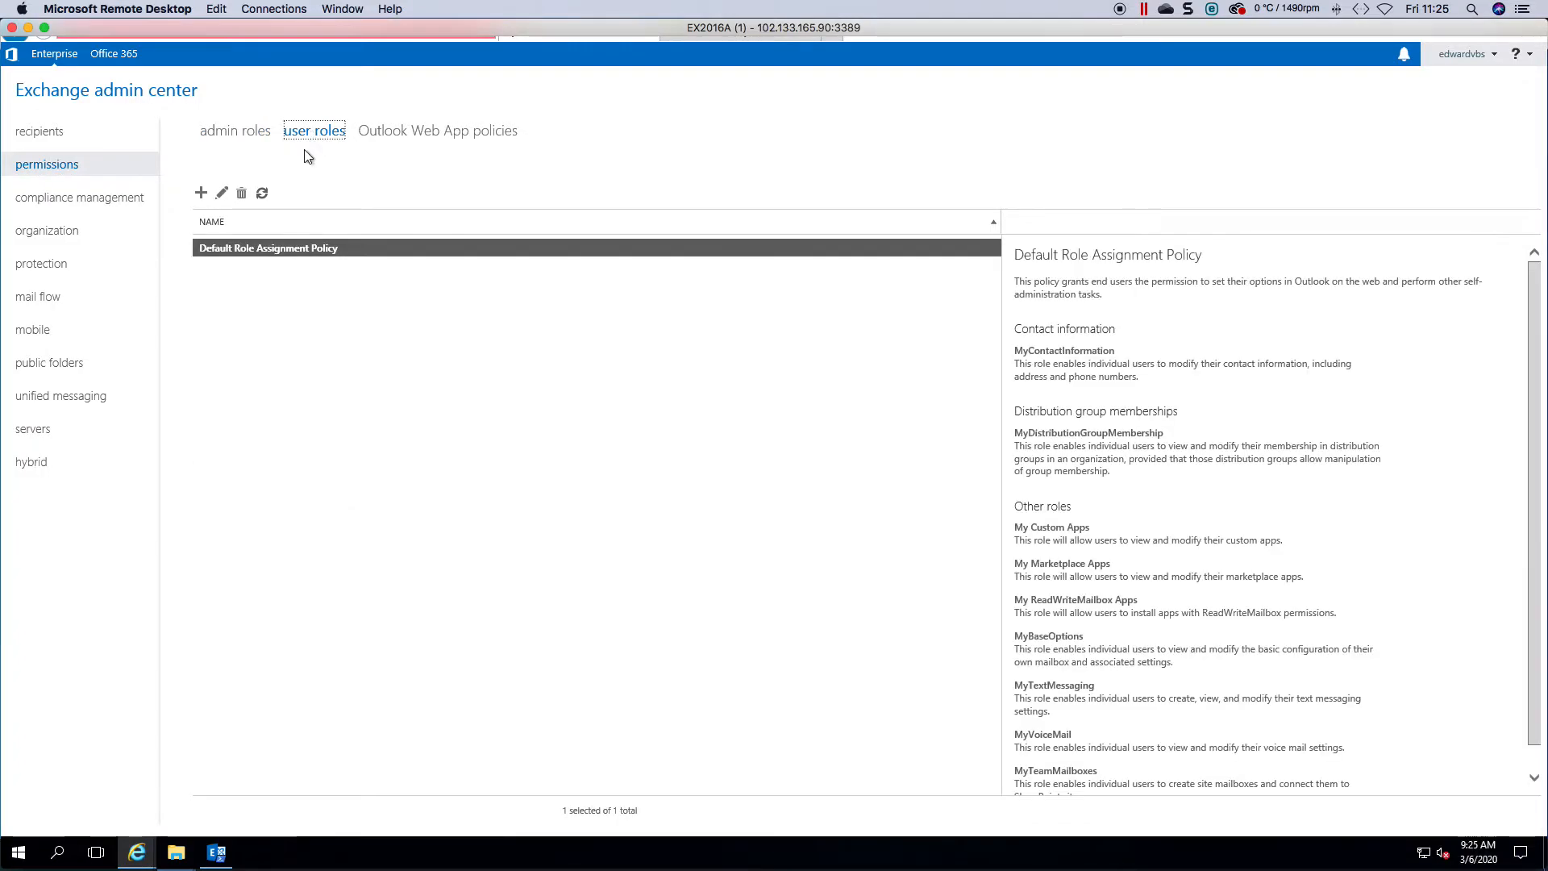
pyautogui.click(459, 138)
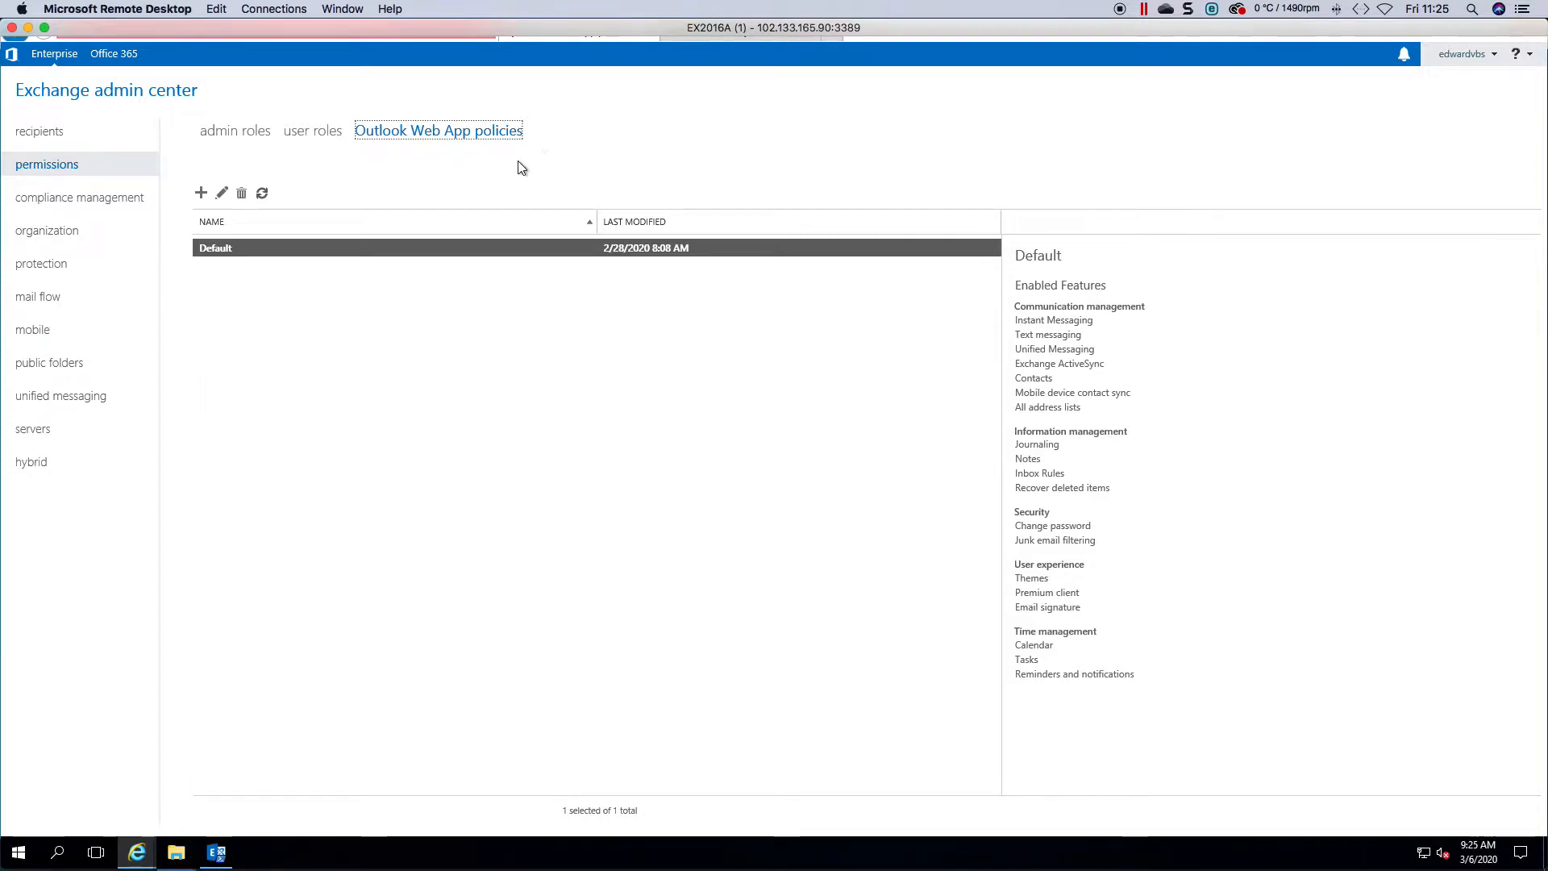
pyautogui.click(248, 142)
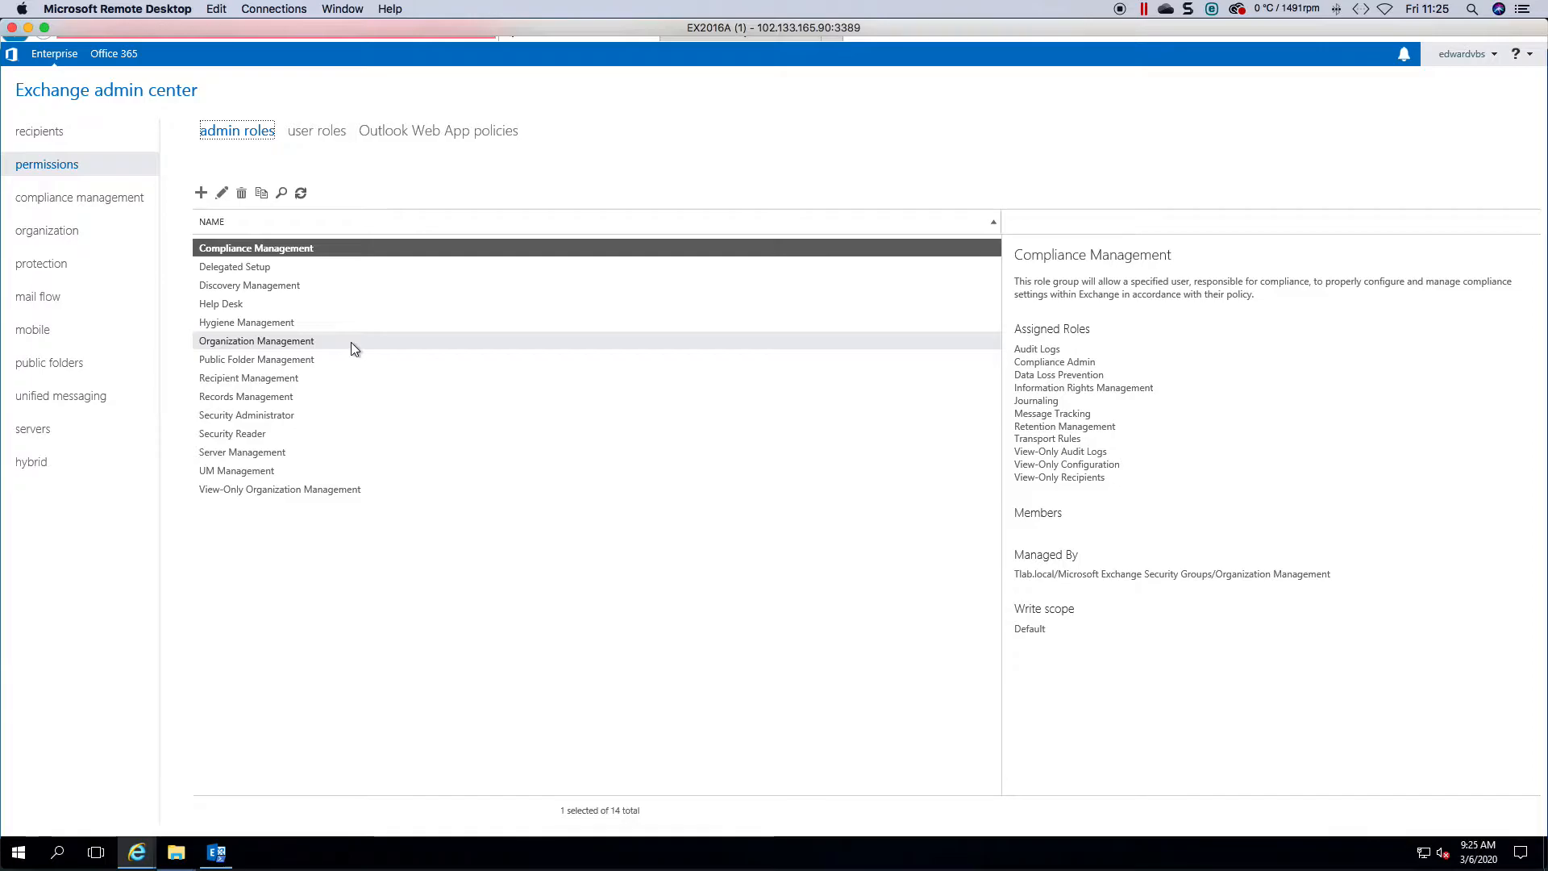
# - Open Active Directory Users and Computers from the Windows administrative tools
pyautogui.click(26, 847)
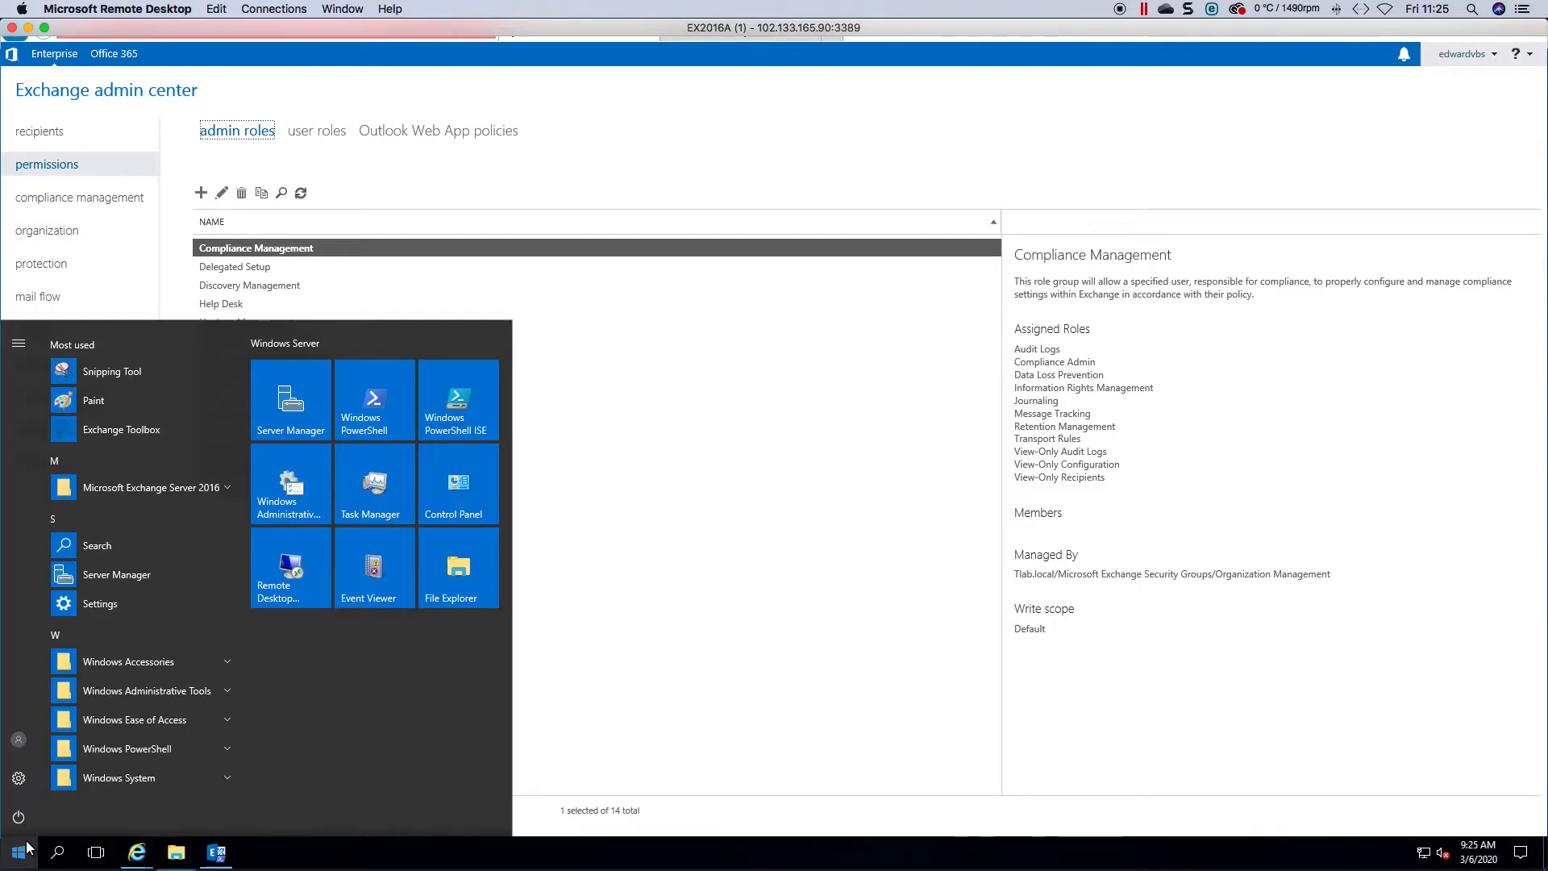
pyautogui.click(288, 493)
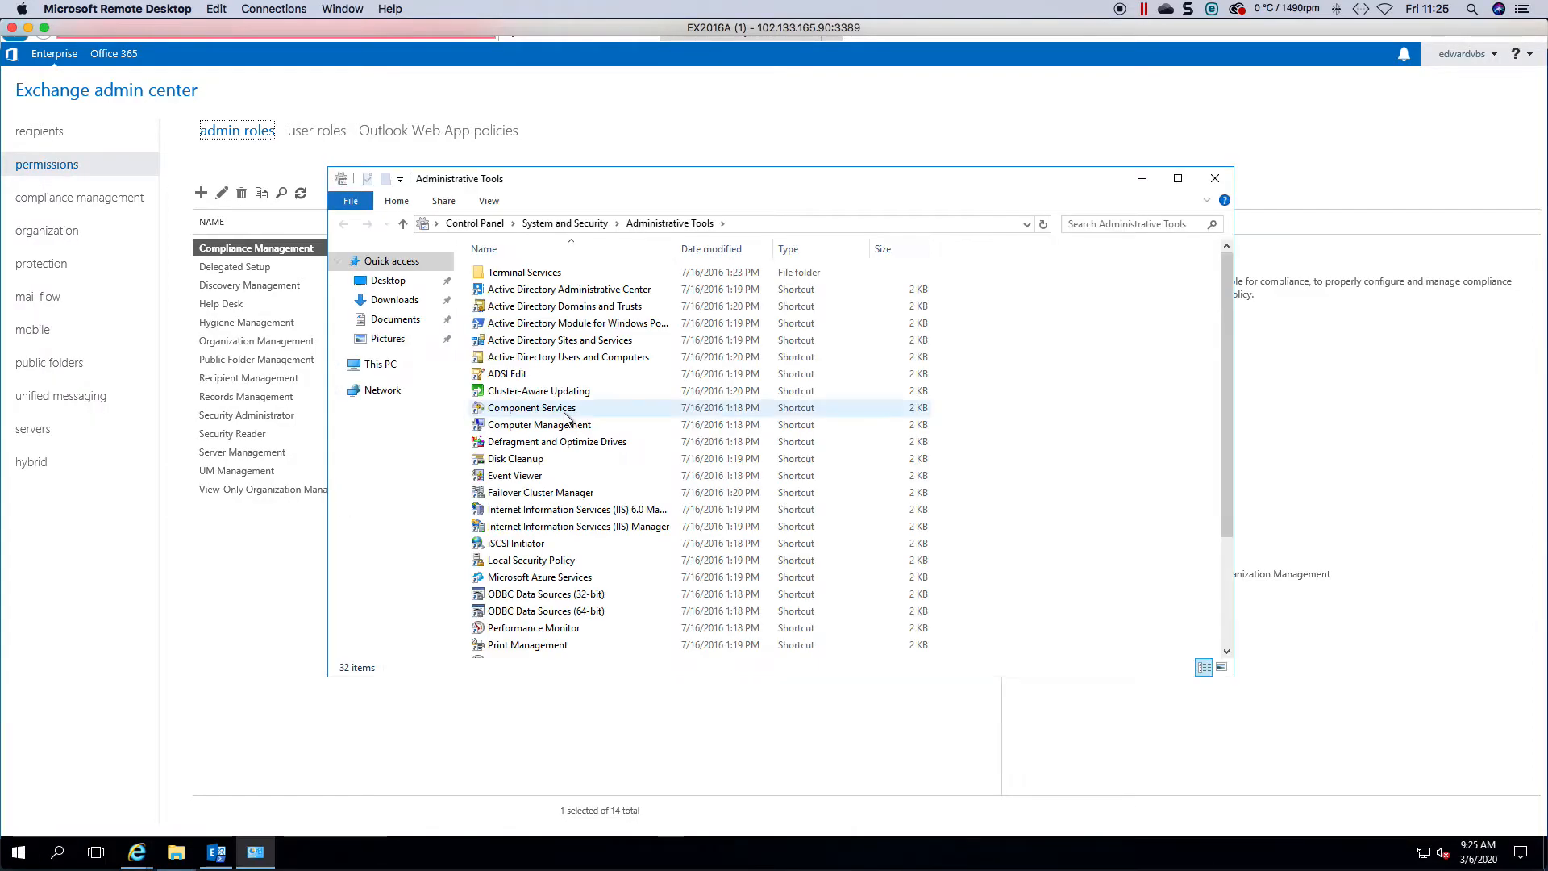
pyautogui.click(580, 359)
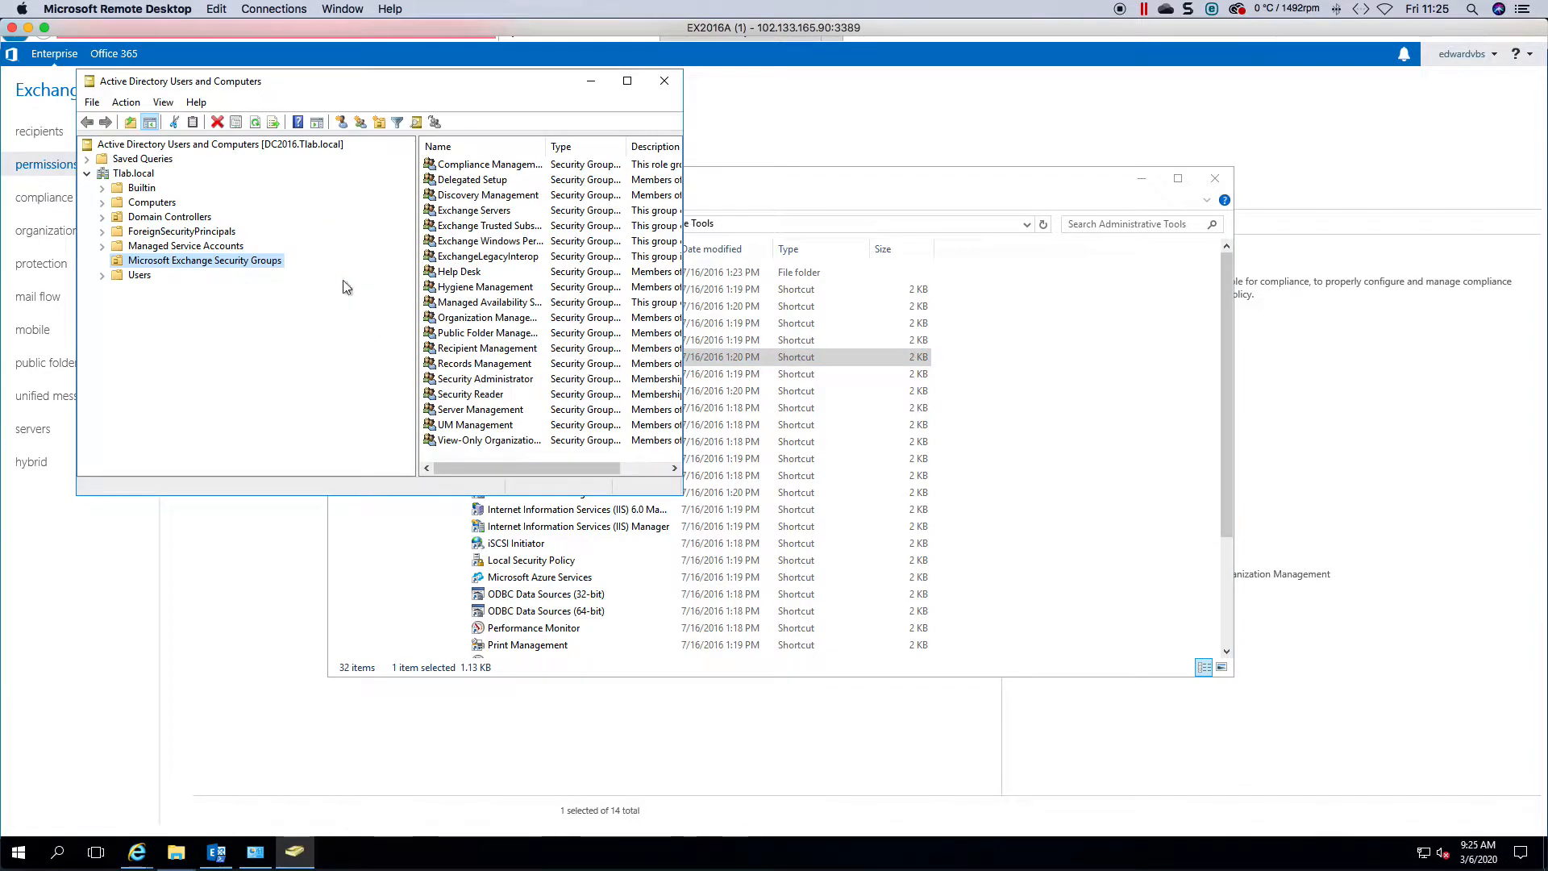
# - Arrange the Active Directory Users and Computers window for viewing and widen its Name column to show the full Exchange security group names
pyautogui.moveTo(684, 298); pyautogui.dragTo(927, 306)
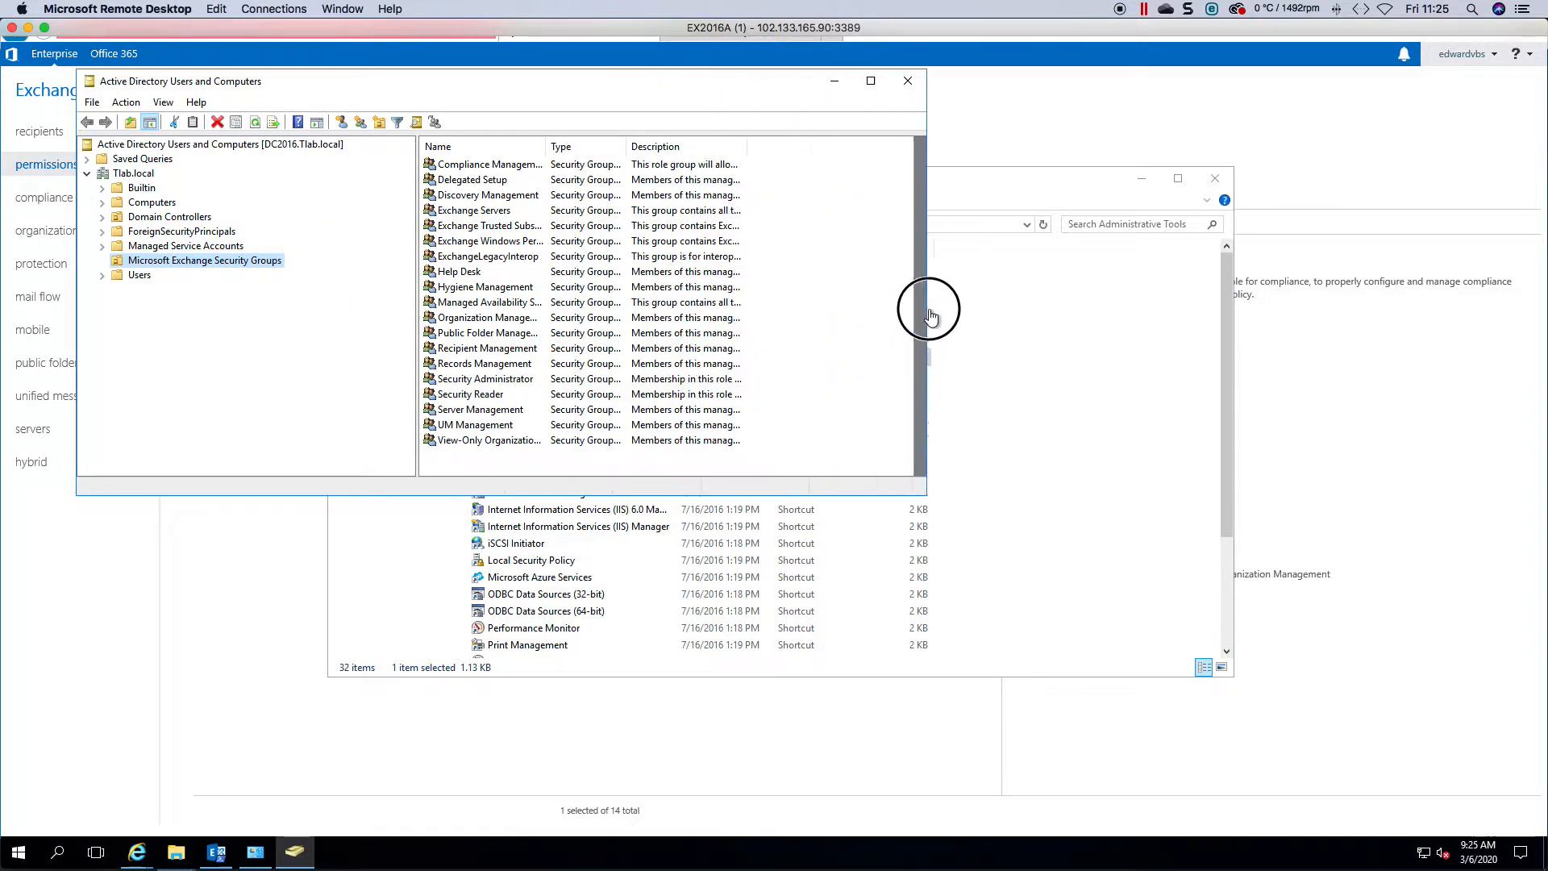
pyautogui.click(1216, 177)
pyautogui.moveTo(661, 88); pyautogui.dragTo(1139, 232)
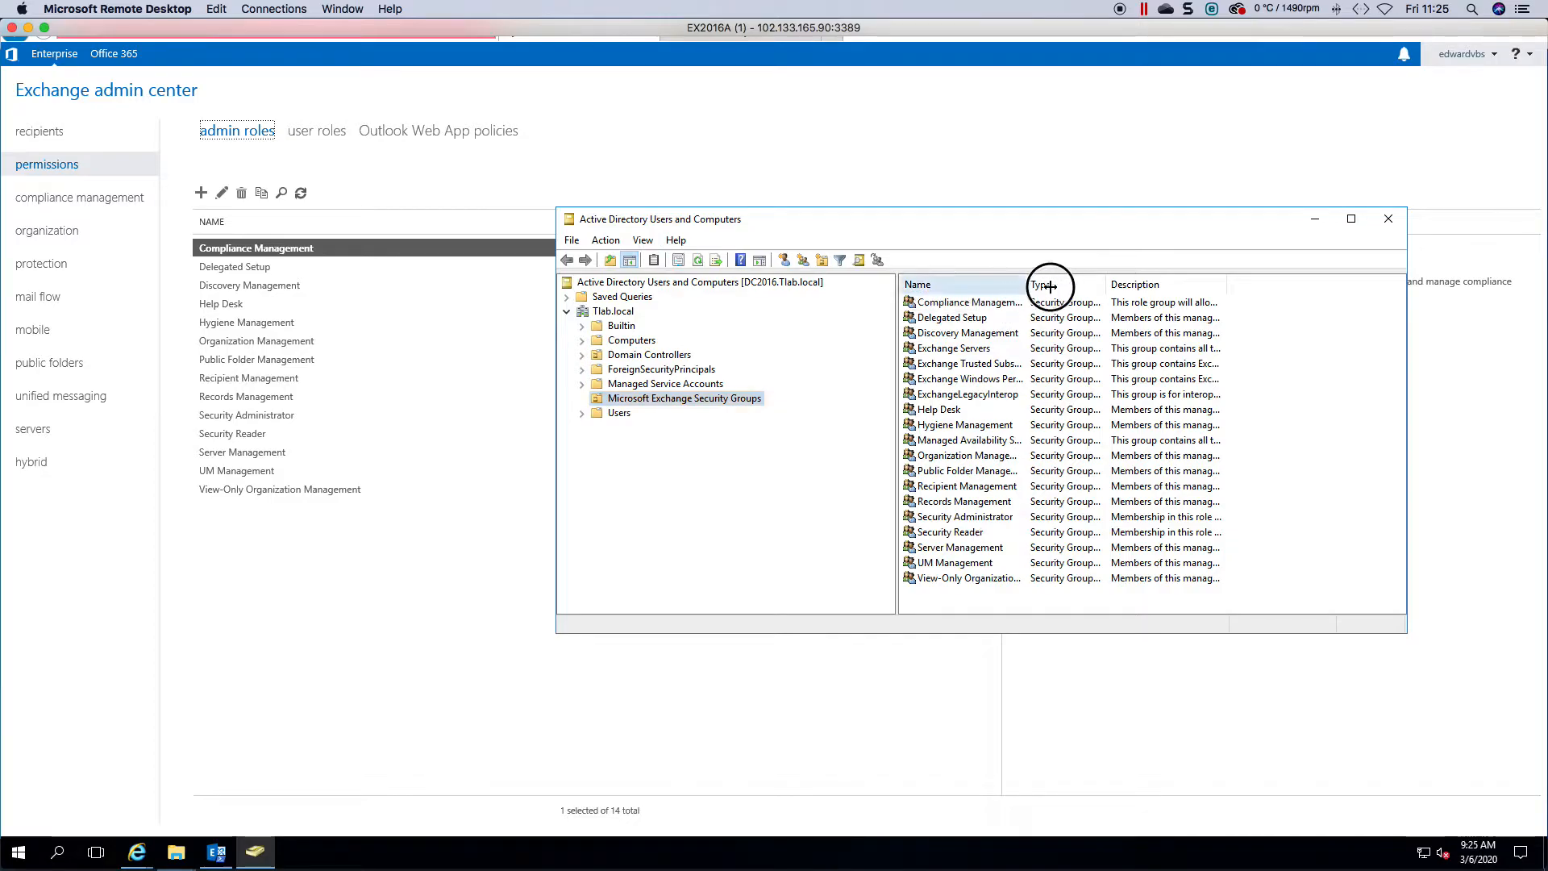
pyautogui.moveTo(1027, 285); pyautogui.dragTo(1093, 286)
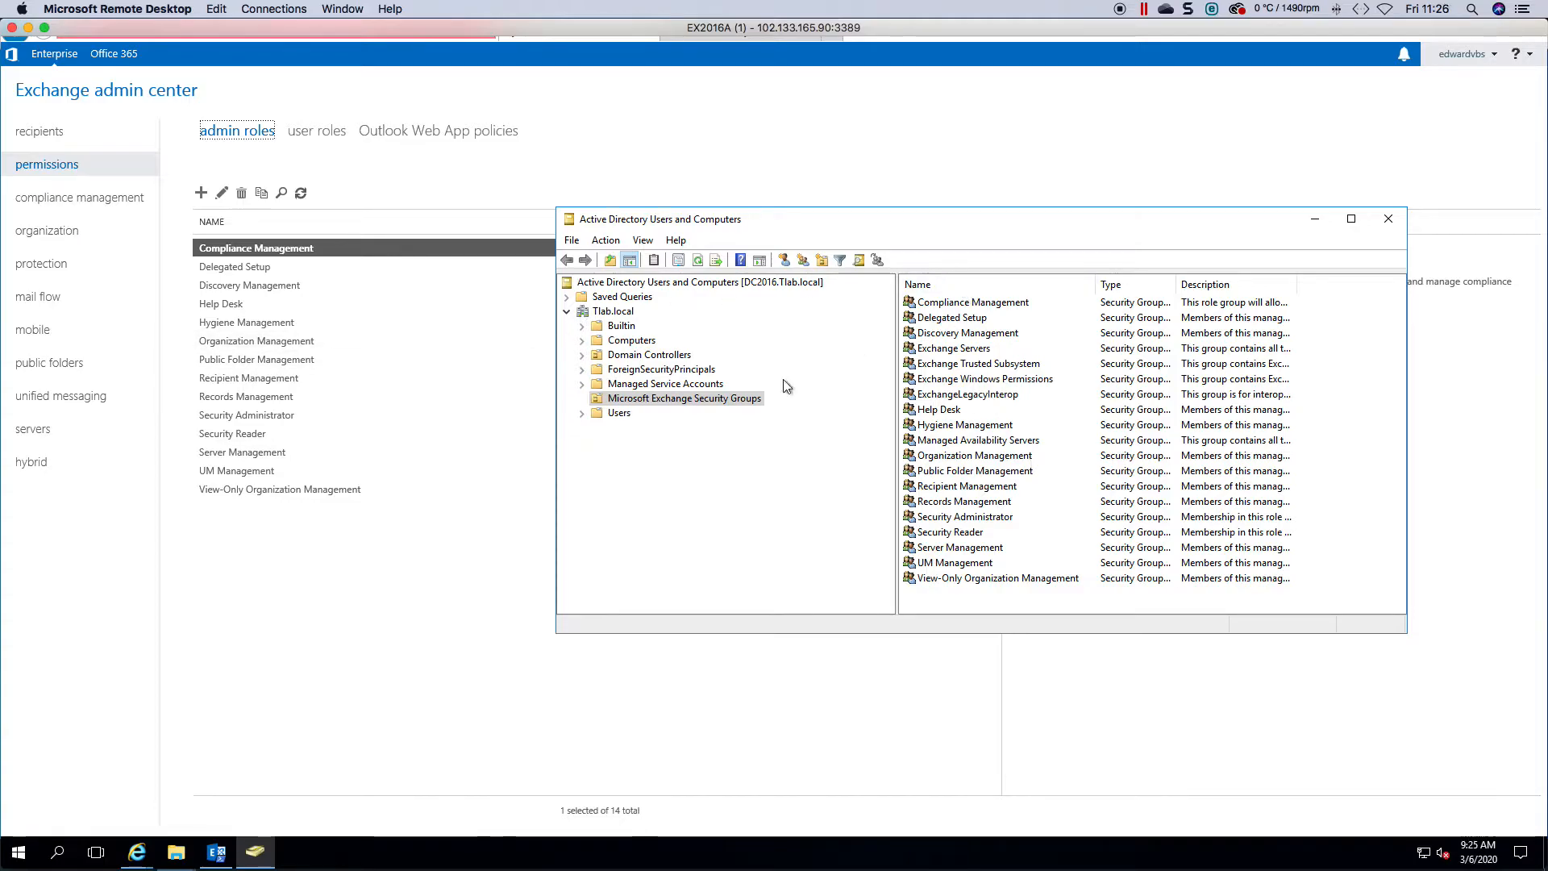
pyautogui.click(968, 348)
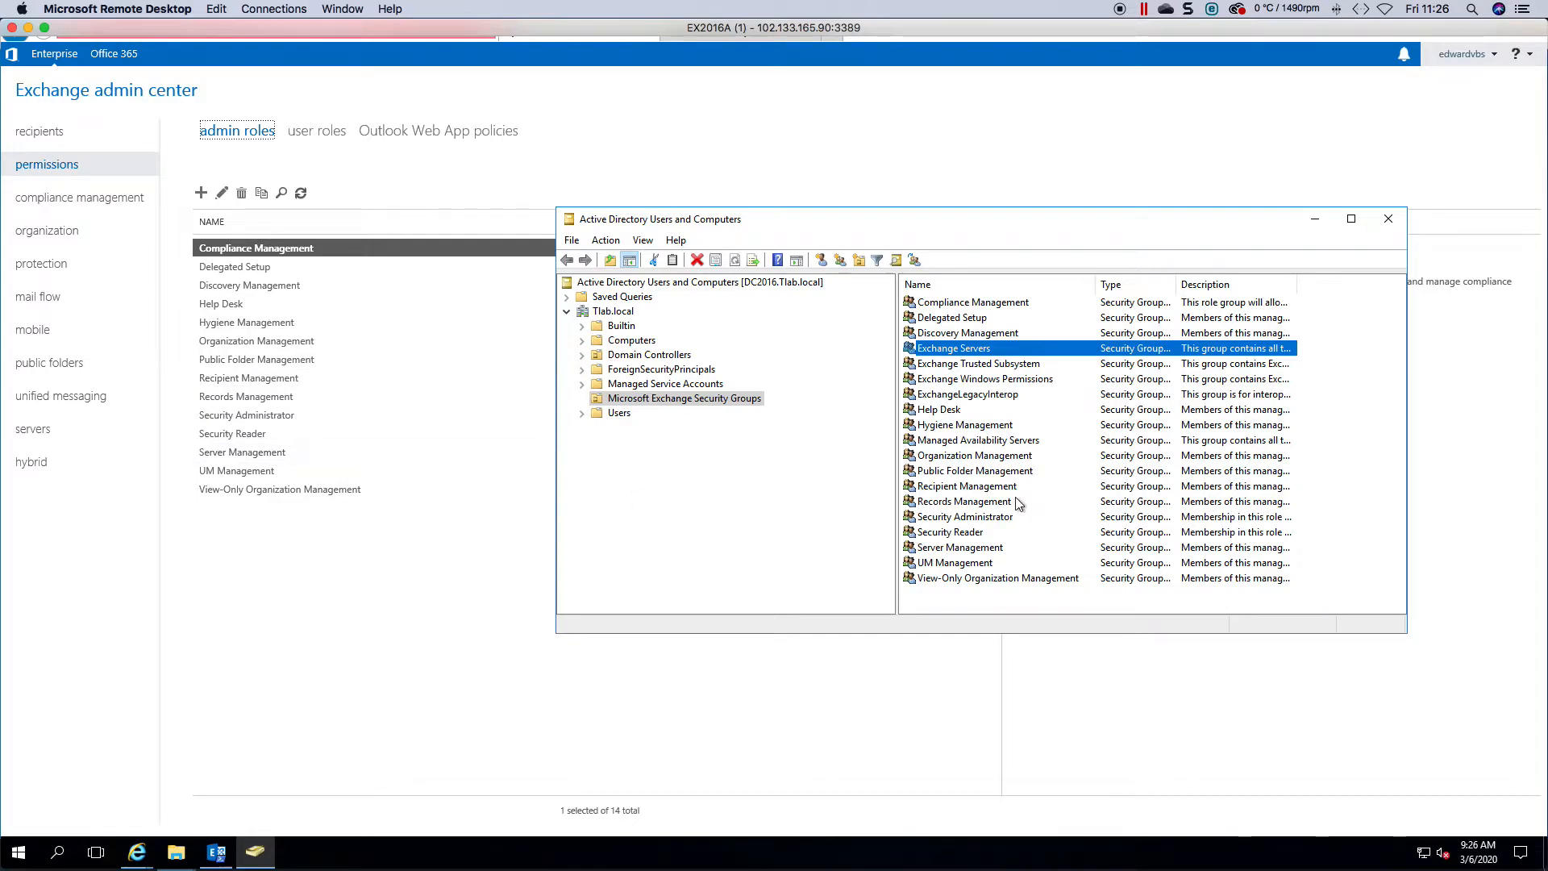
# - Switch back to the Exchange admin center, add User 1 as a member of the Server Management role group and save it
pyautogui.click(404, 609)
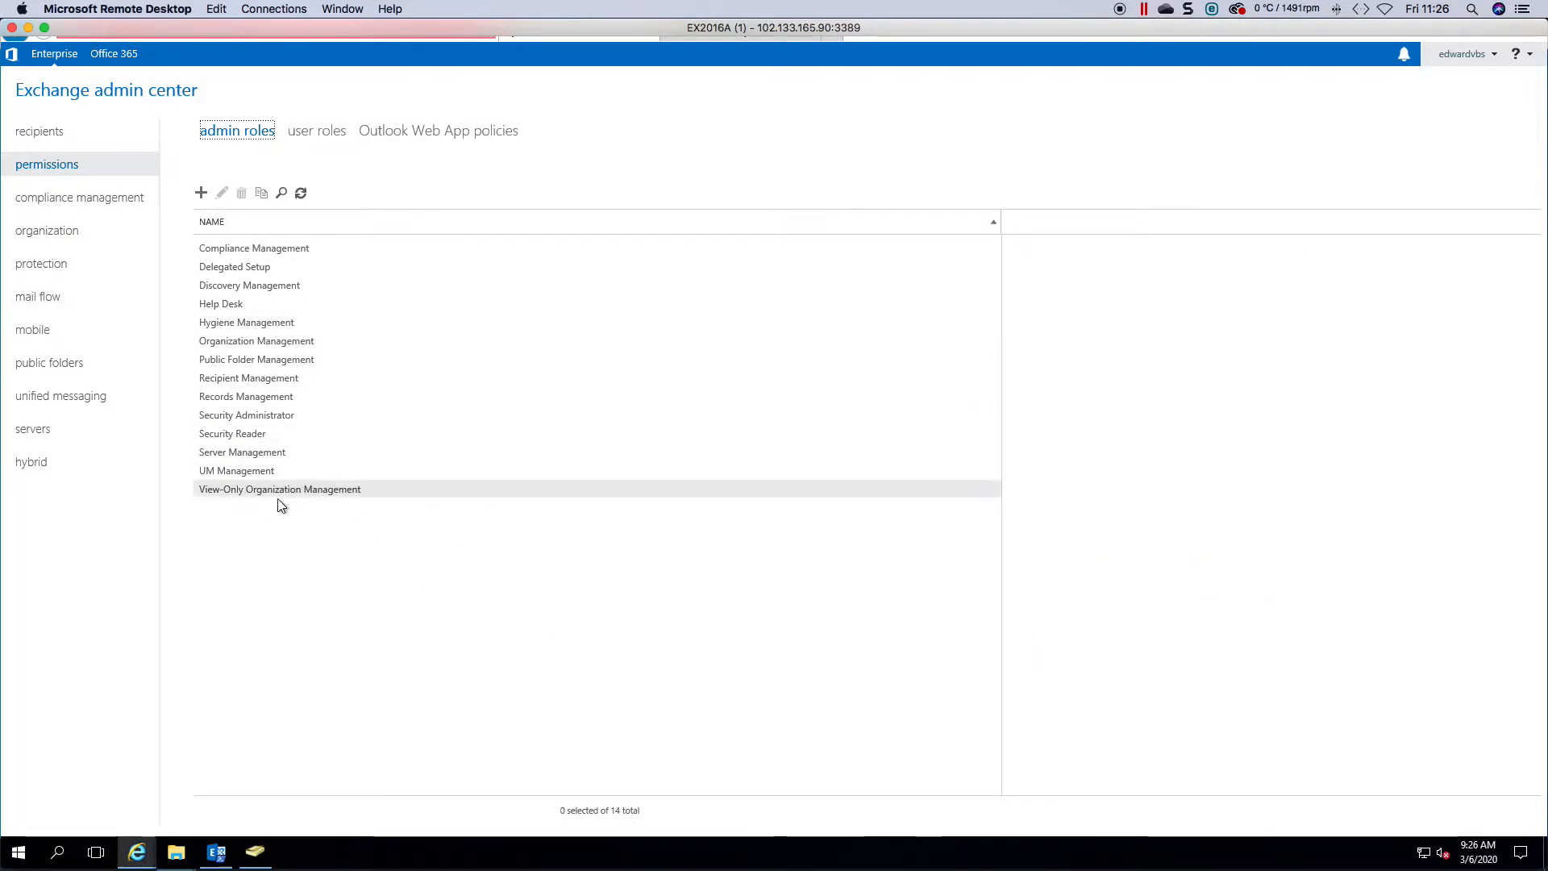
pyautogui.click(245, 453)
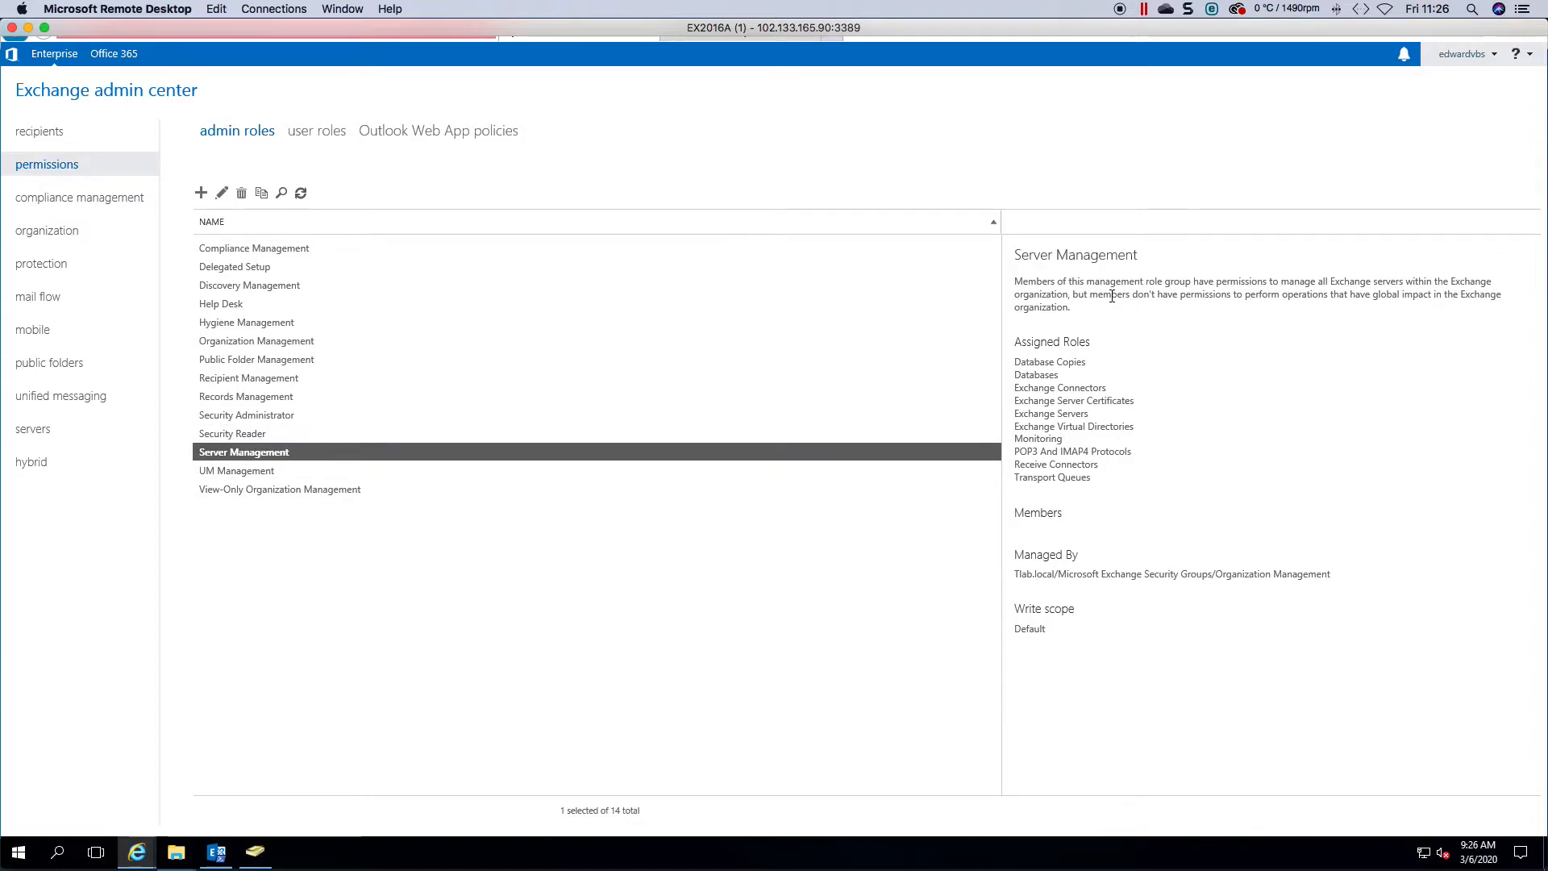
pyautogui.click(222, 193)
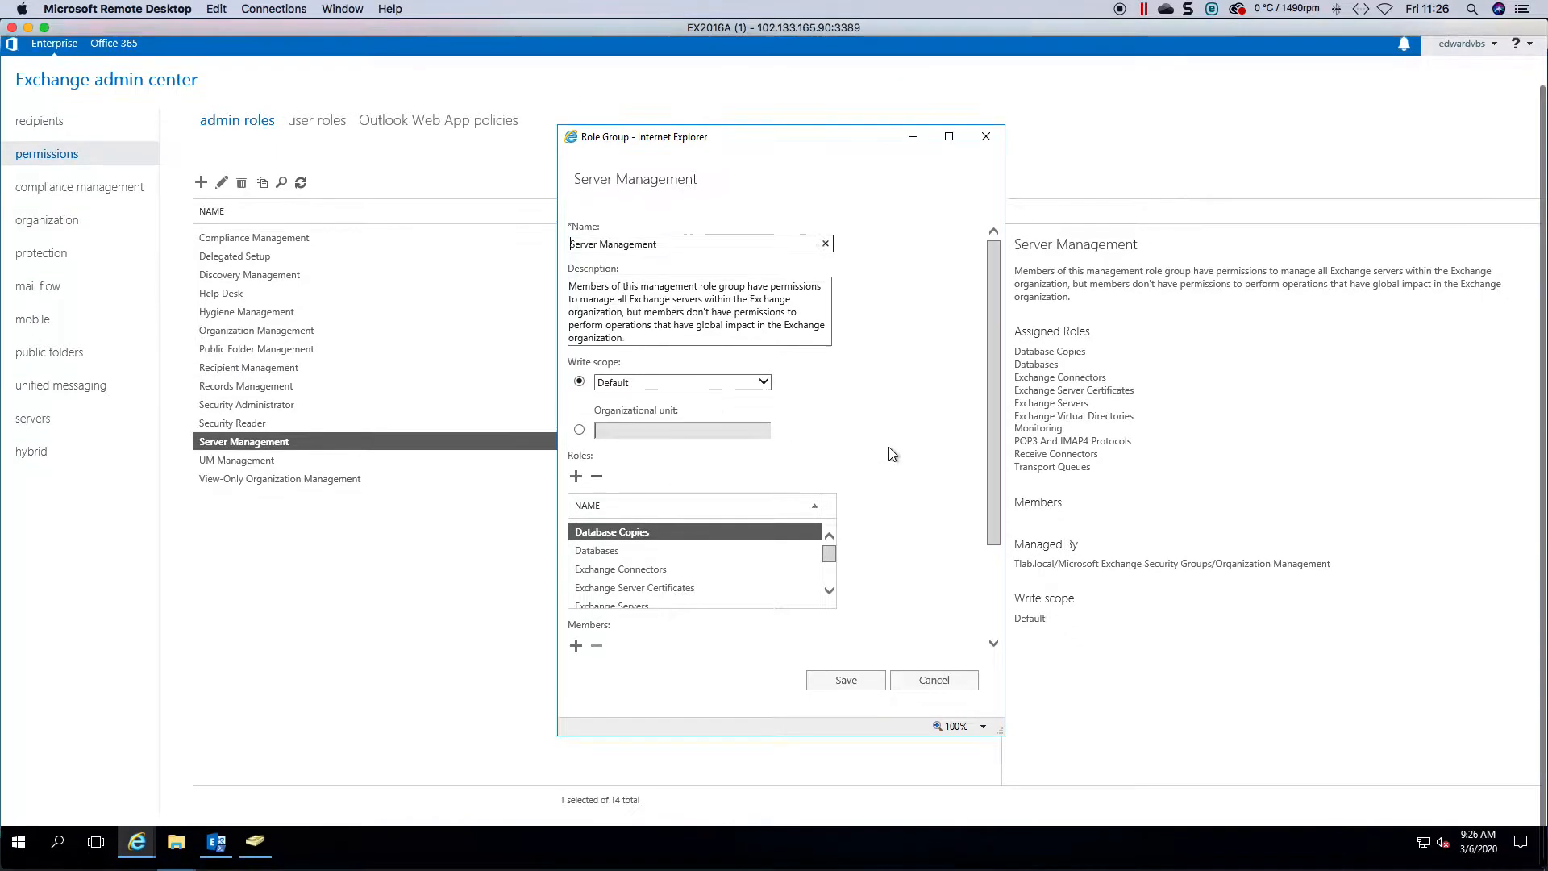
pyautogui.scroll(-3, 990, 518)
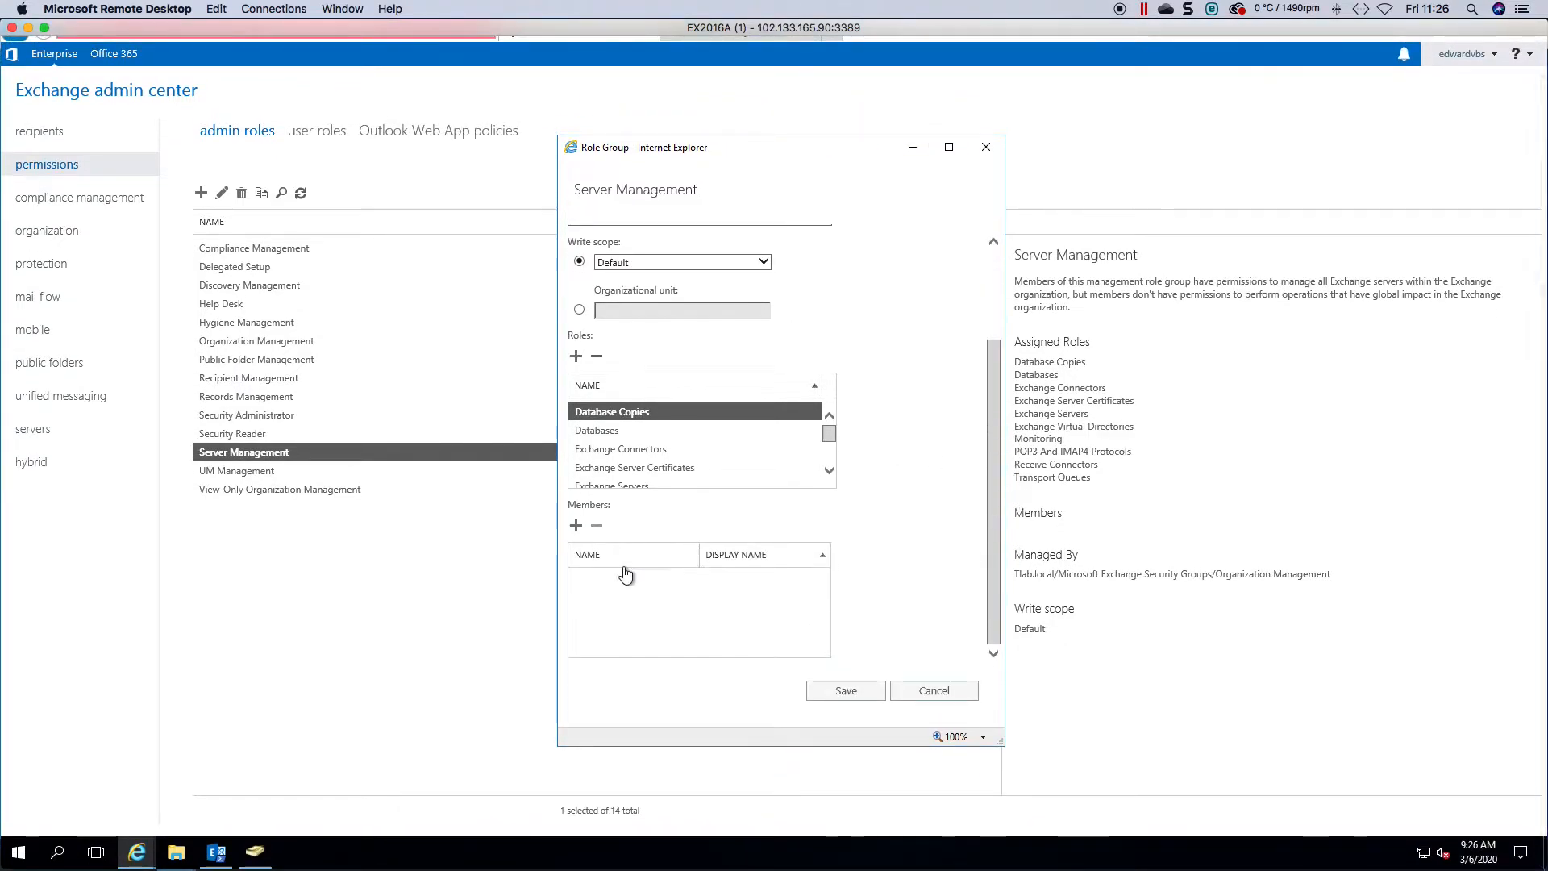
pyautogui.click(576, 525)
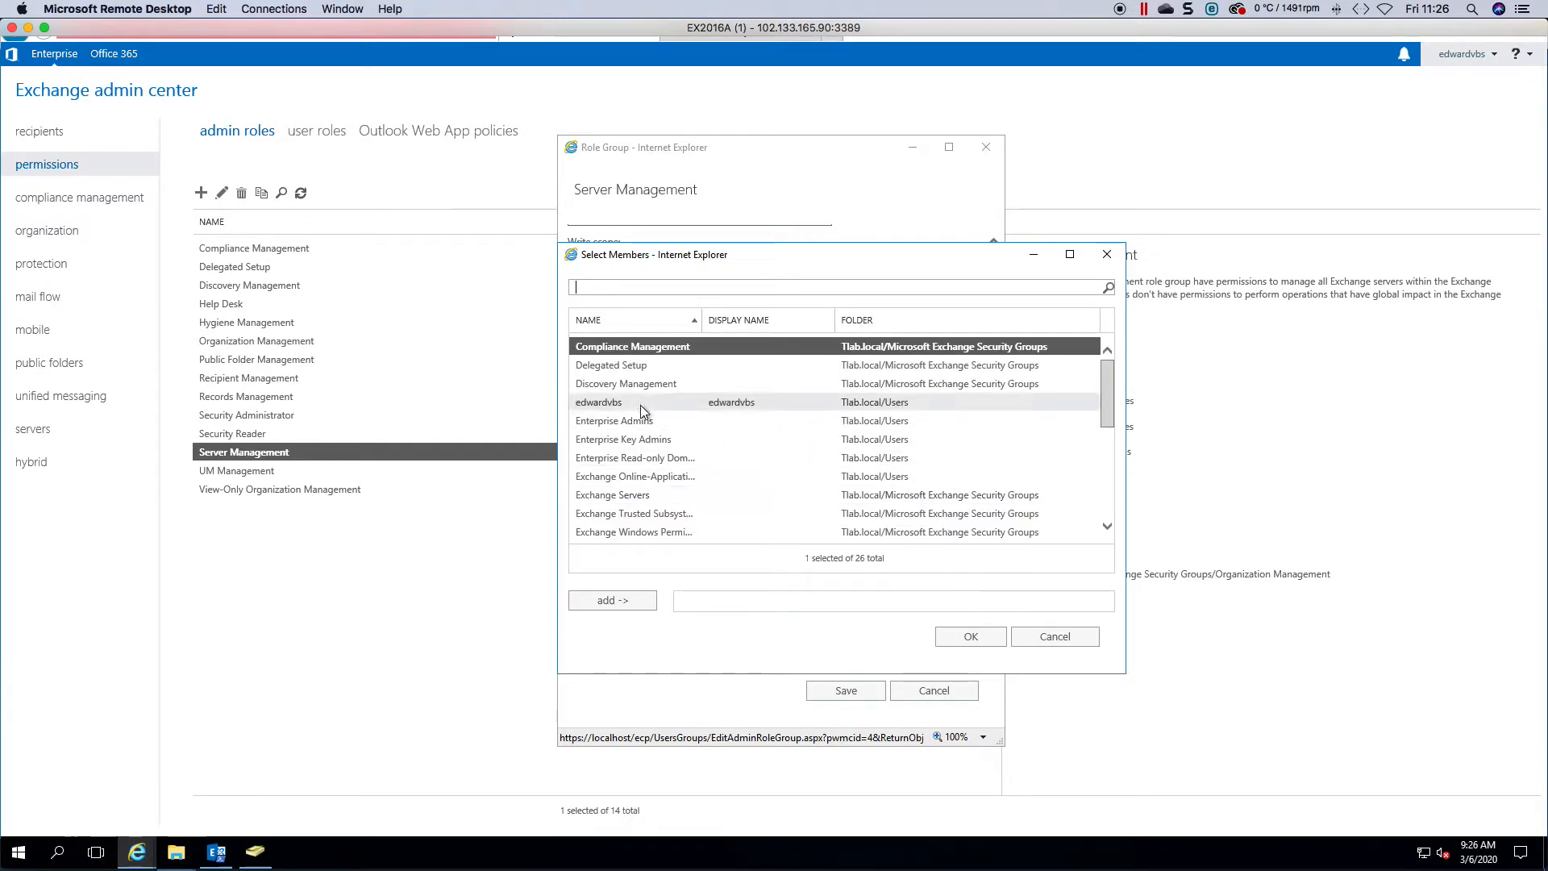
pyautogui.click(642, 404)
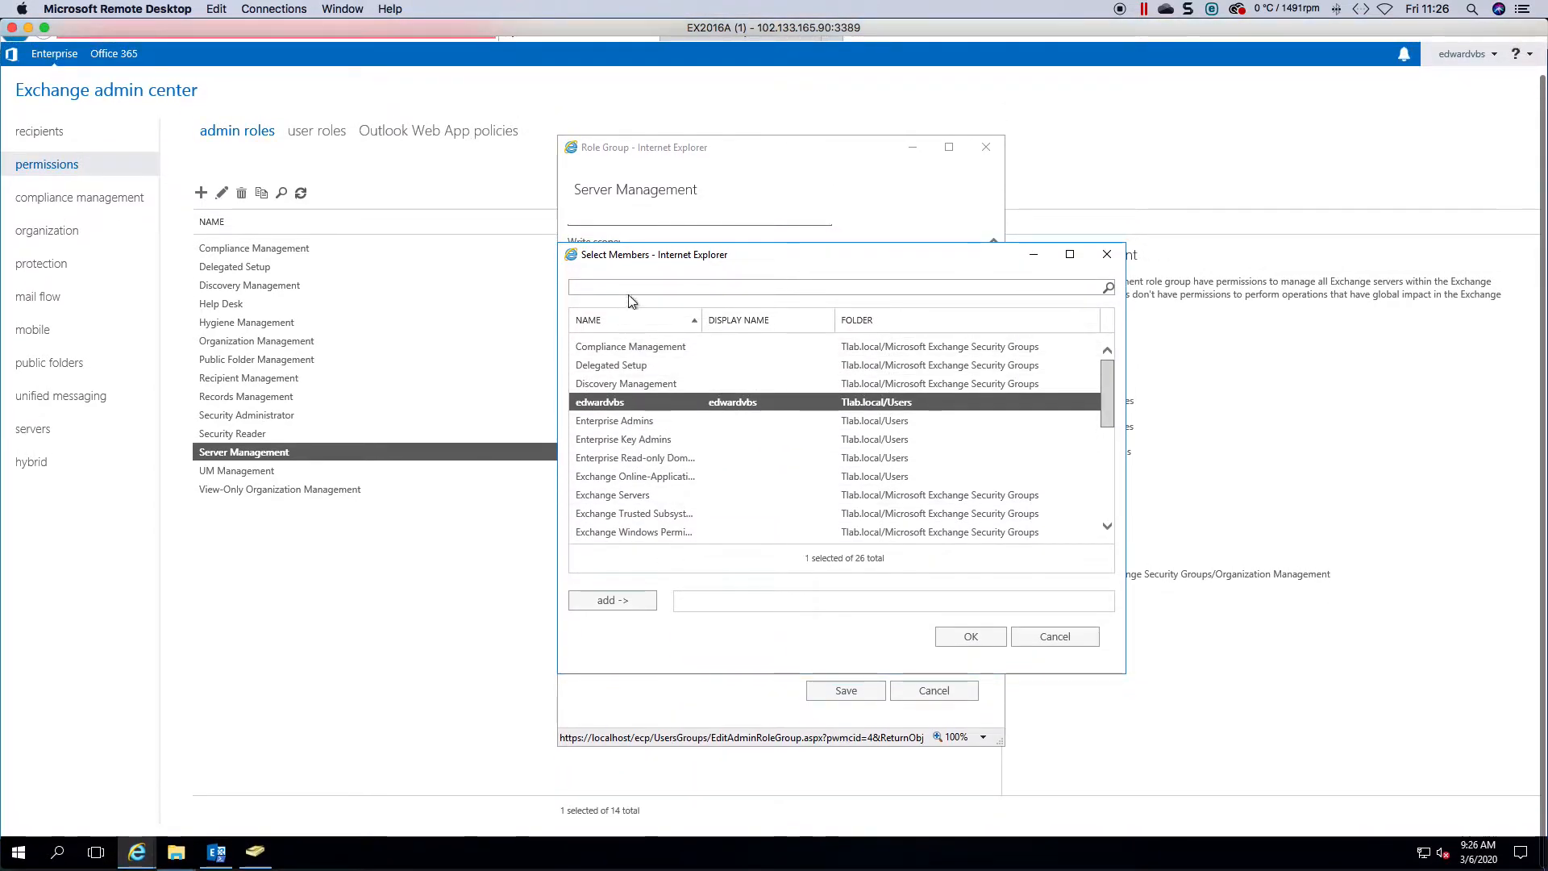
pyautogui.write('user')
pyautogui.press('Return')
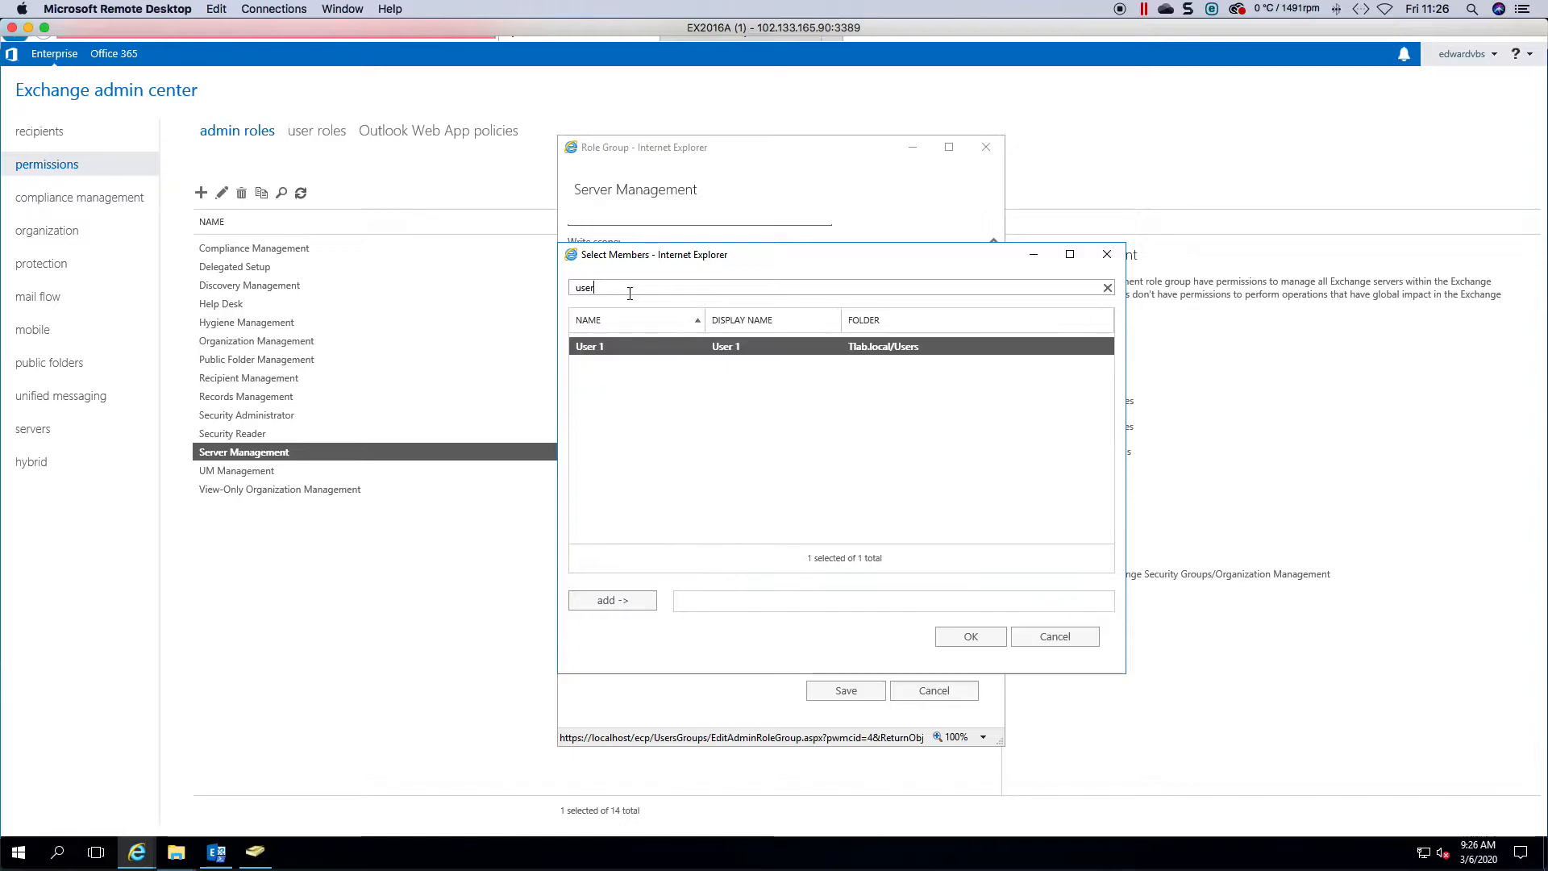
pyautogui.click(645, 603)
pyautogui.click(992, 633)
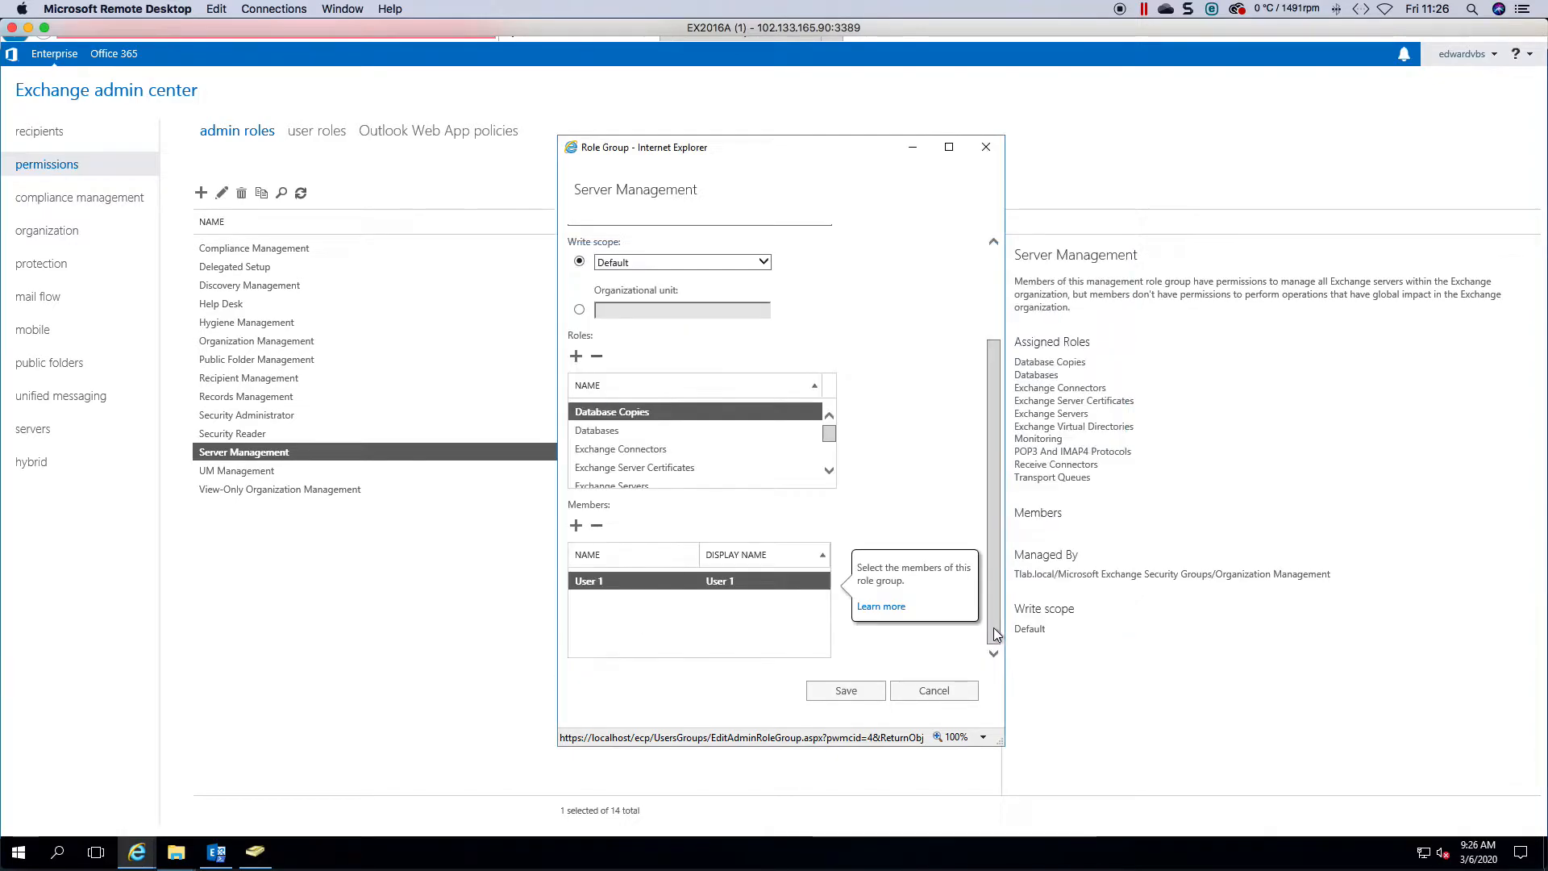
pyautogui.click(835, 702)
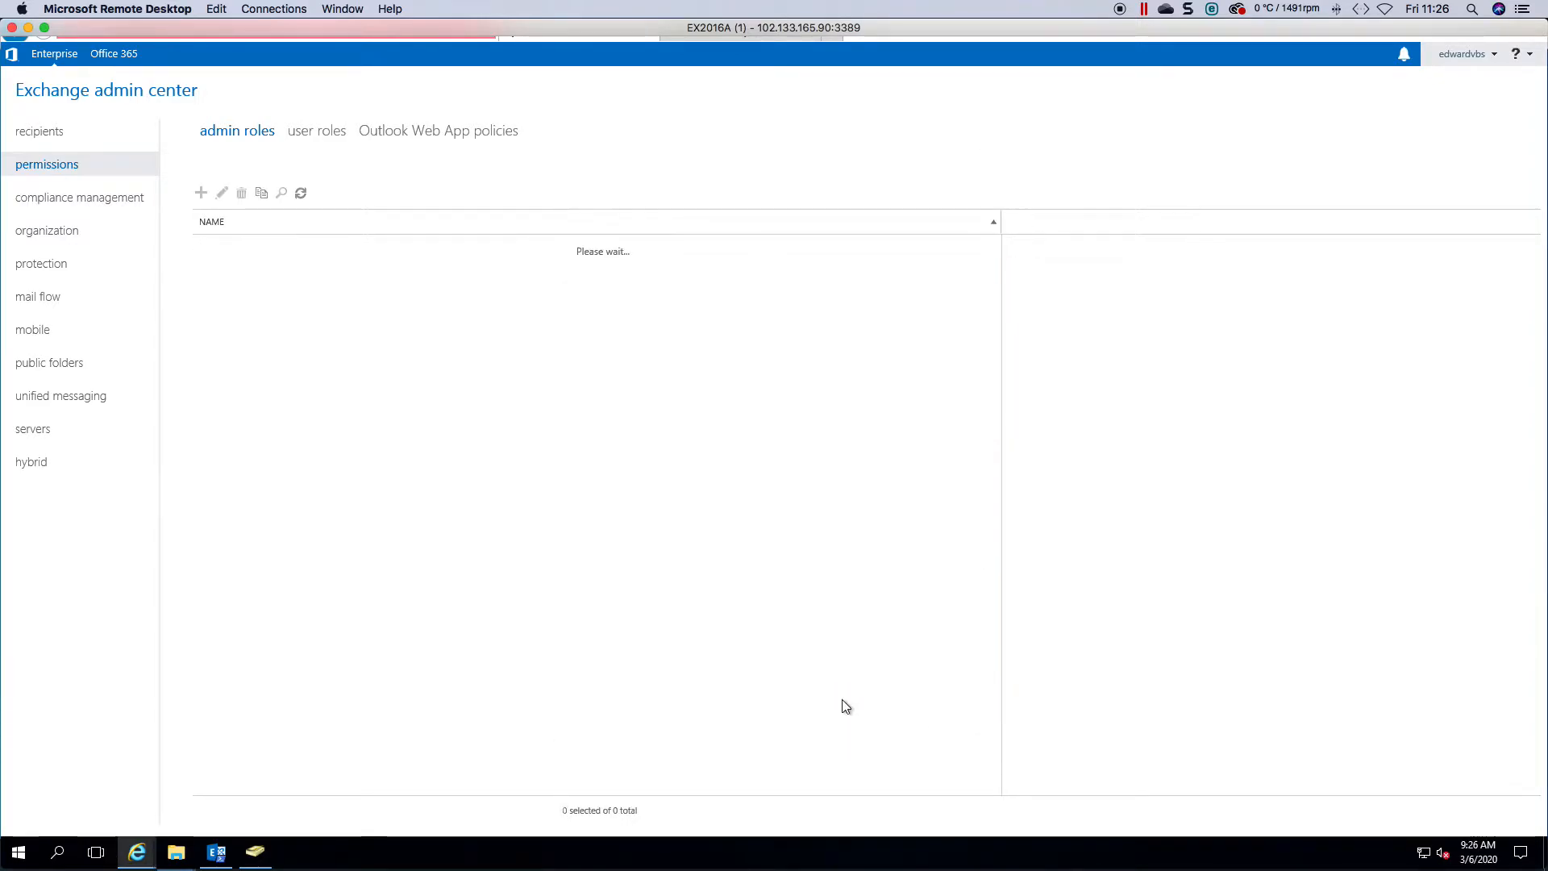
# - Switch to Active Directory Users and Computers and check the members of the Server Management security group
pyautogui.click(225, 417)
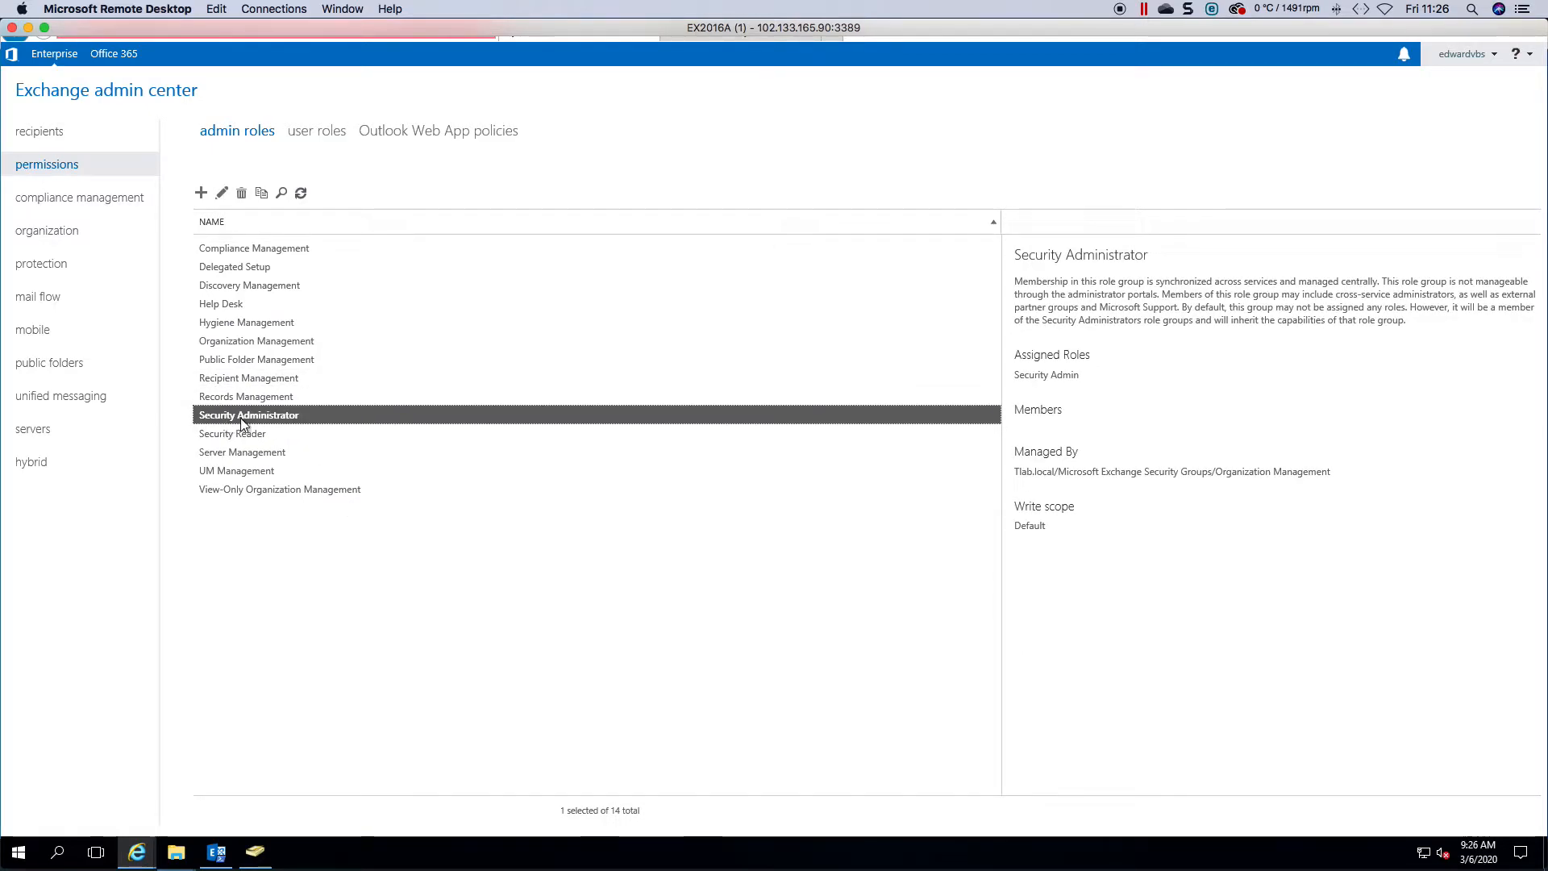
pyautogui.click(260, 842)
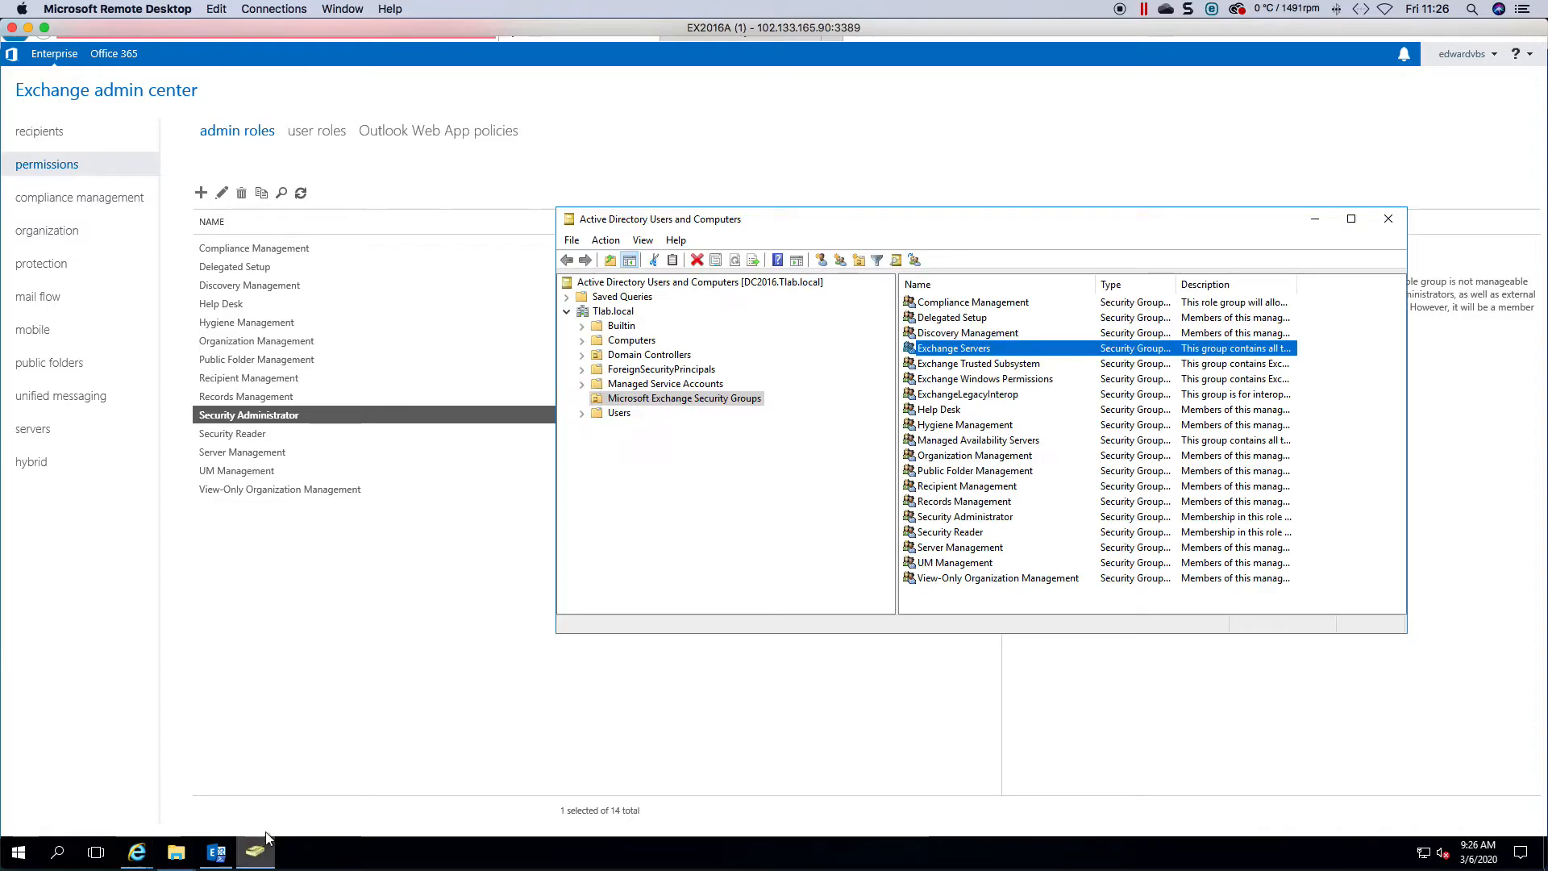
pyautogui.click(969, 501)
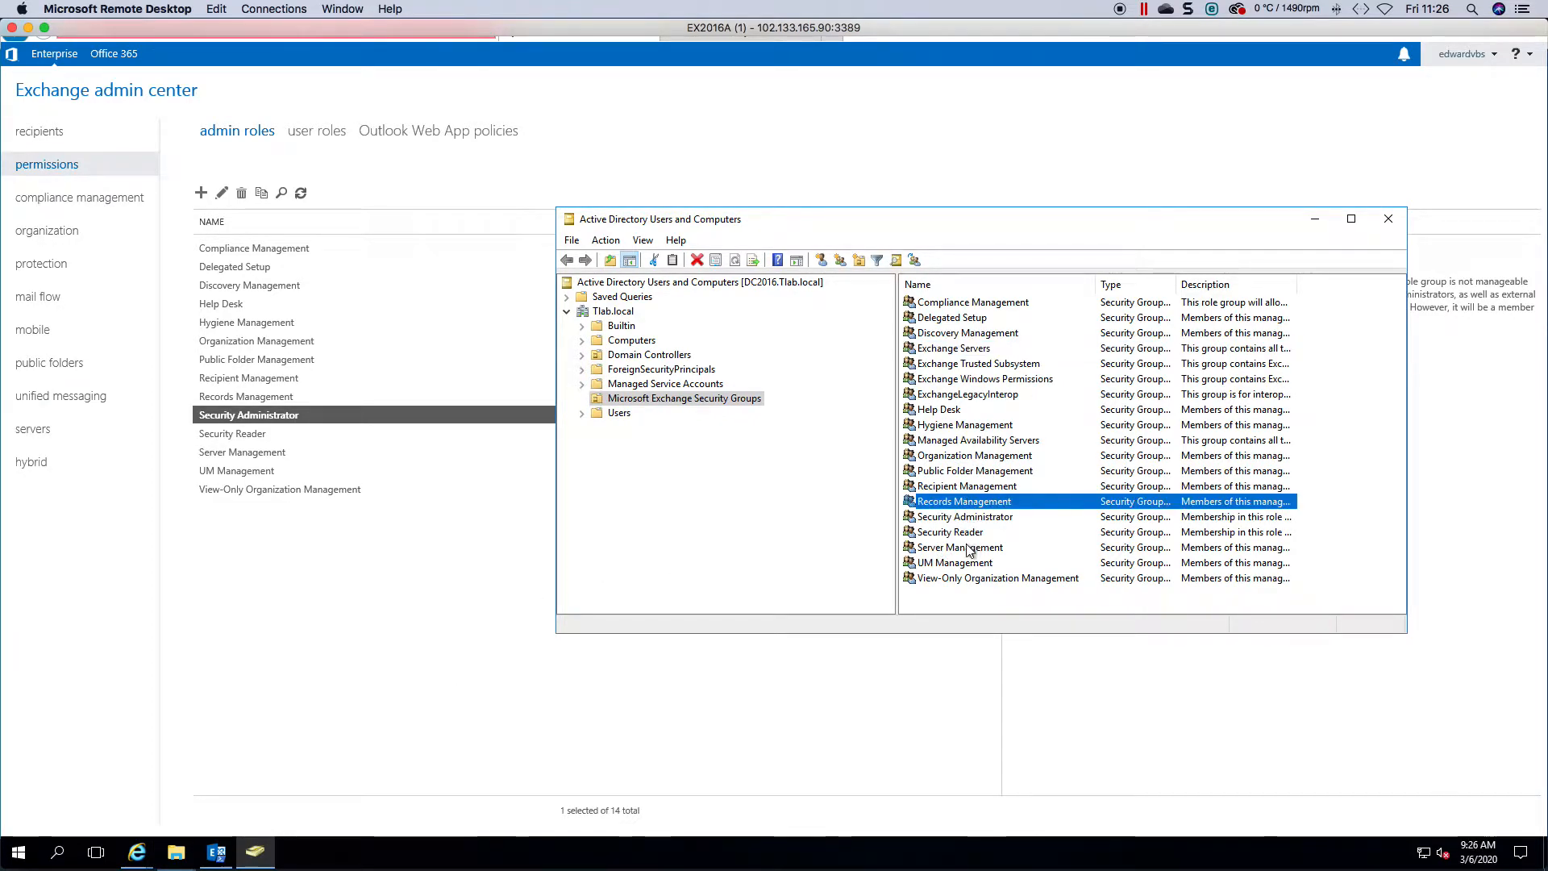
pyautogui.click(967, 549)
pyautogui.doubleClick(967, 550)
pyautogui.click(889, 276)
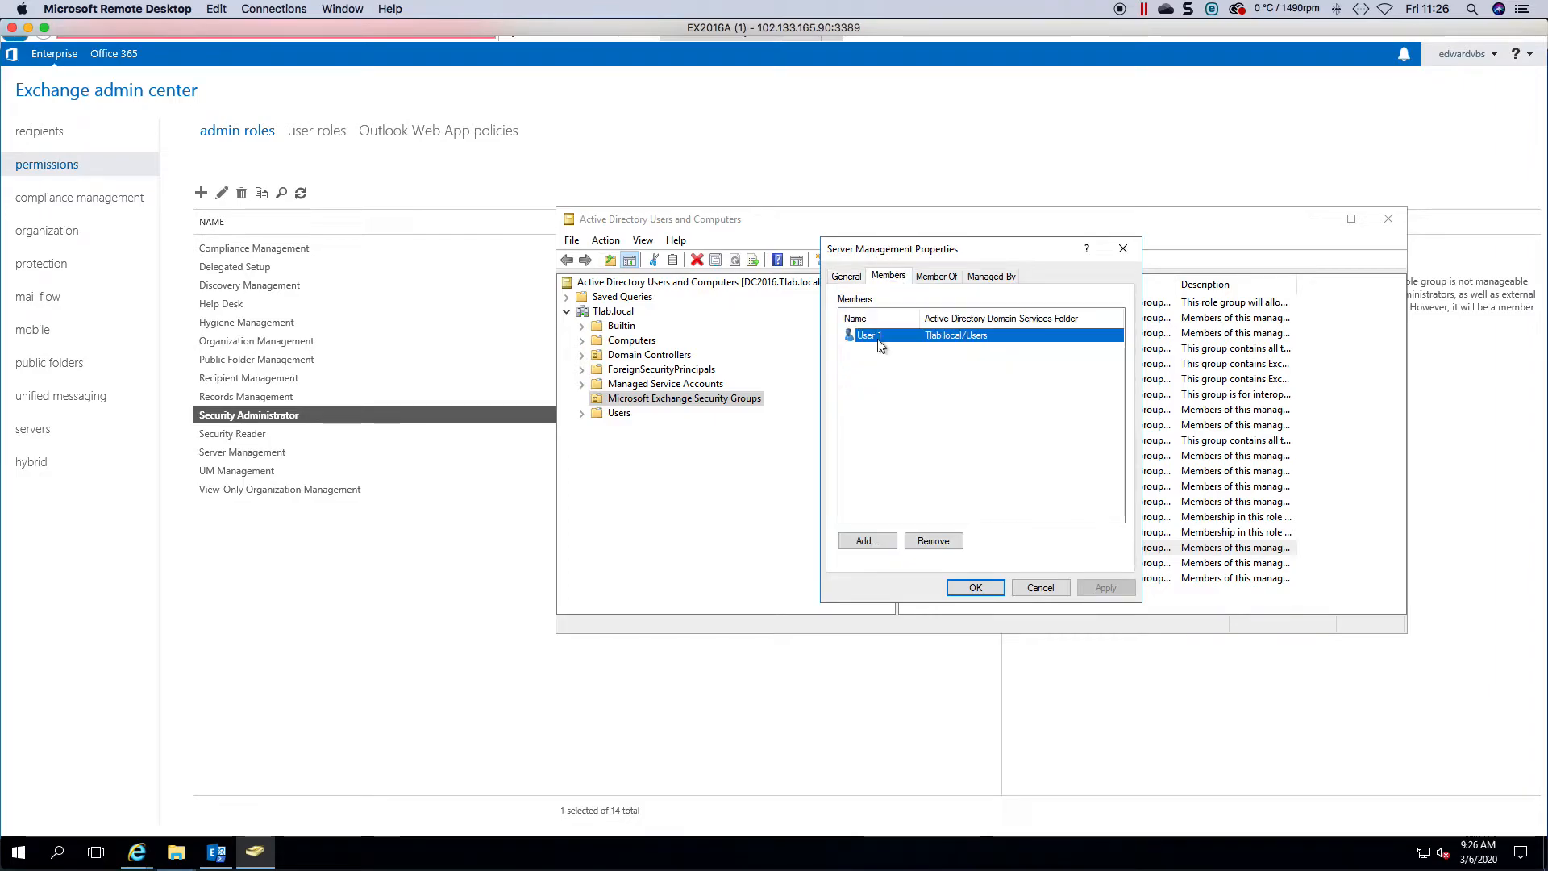
pyautogui.click(1038, 587)
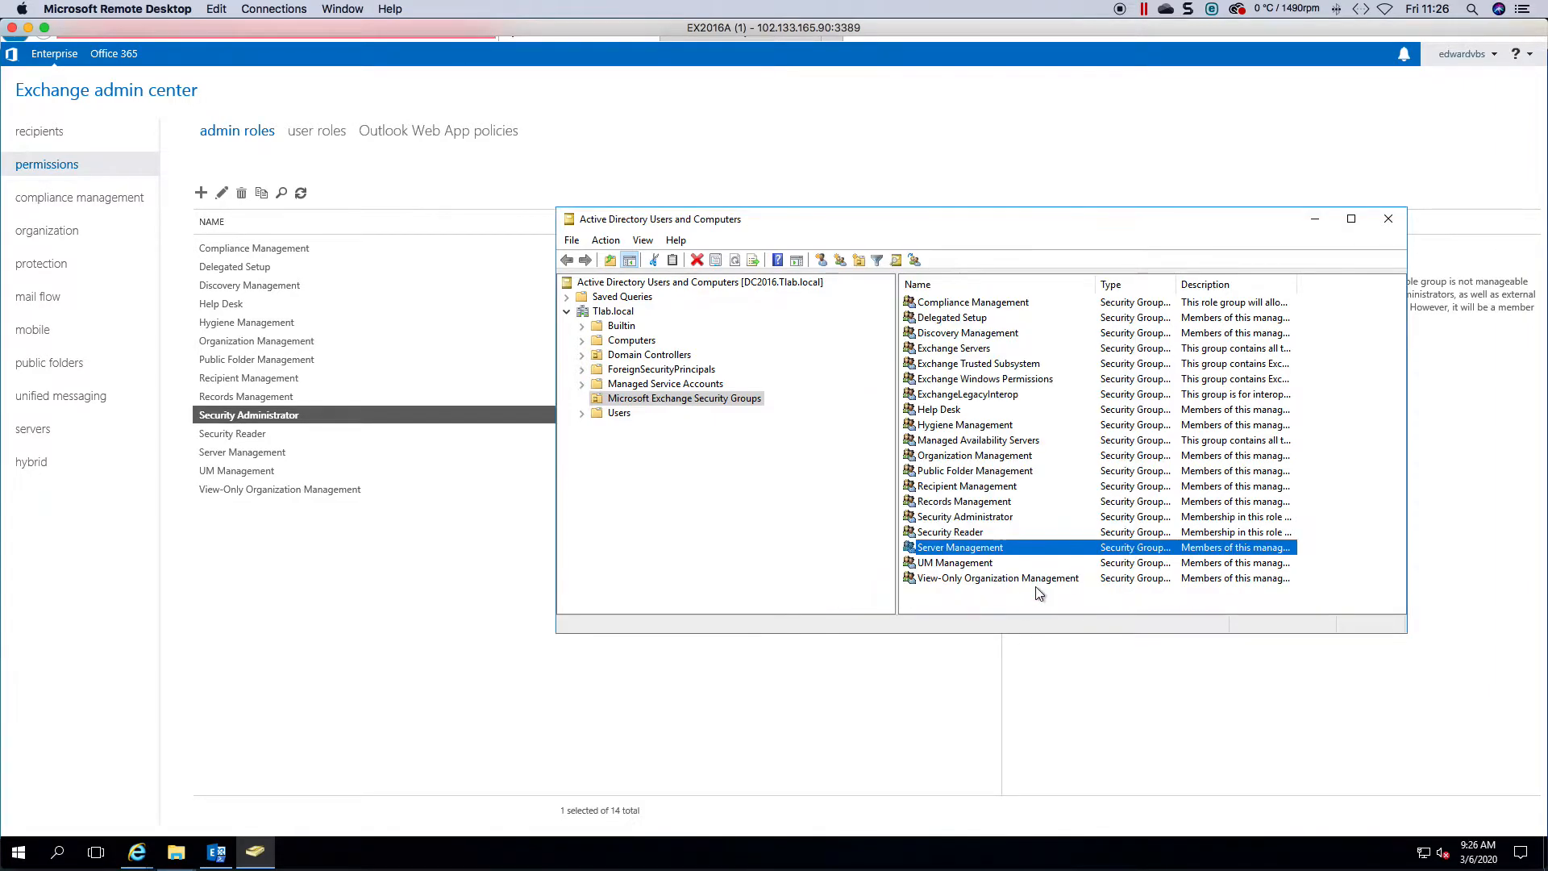
# - Add the signed-in administrator's account as a member of the Records Management security group and confirm its properties
pyautogui.doubleClick(971, 503)
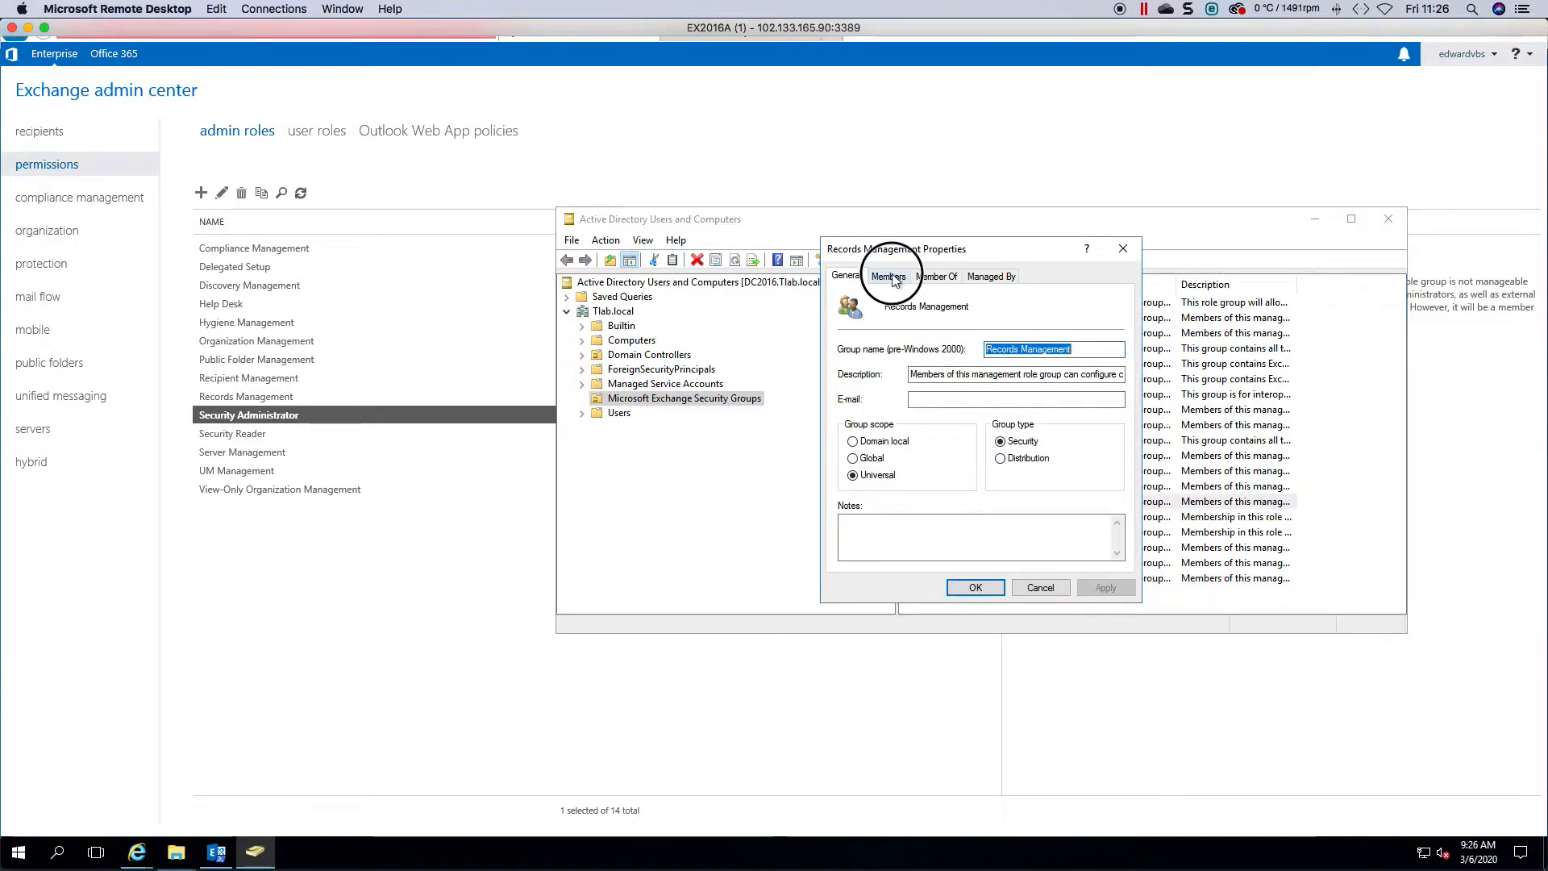
pyautogui.click(889, 276)
pyautogui.click(866, 540)
pyautogui.write('e')
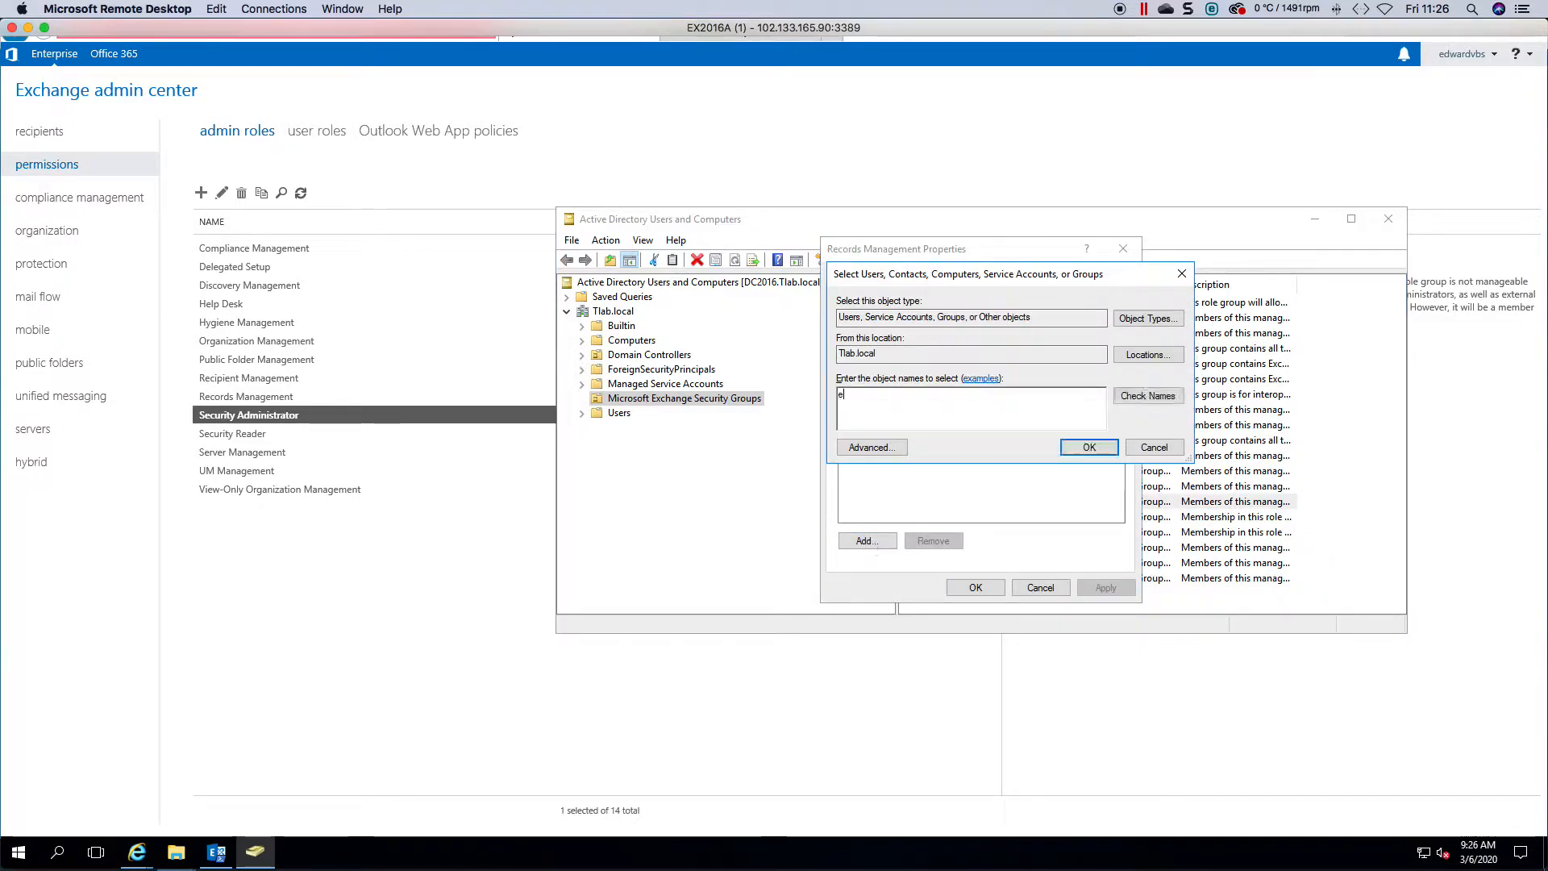
pyautogui.write('dward')
pyautogui.press('Return')
pyautogui.click(976, 587)
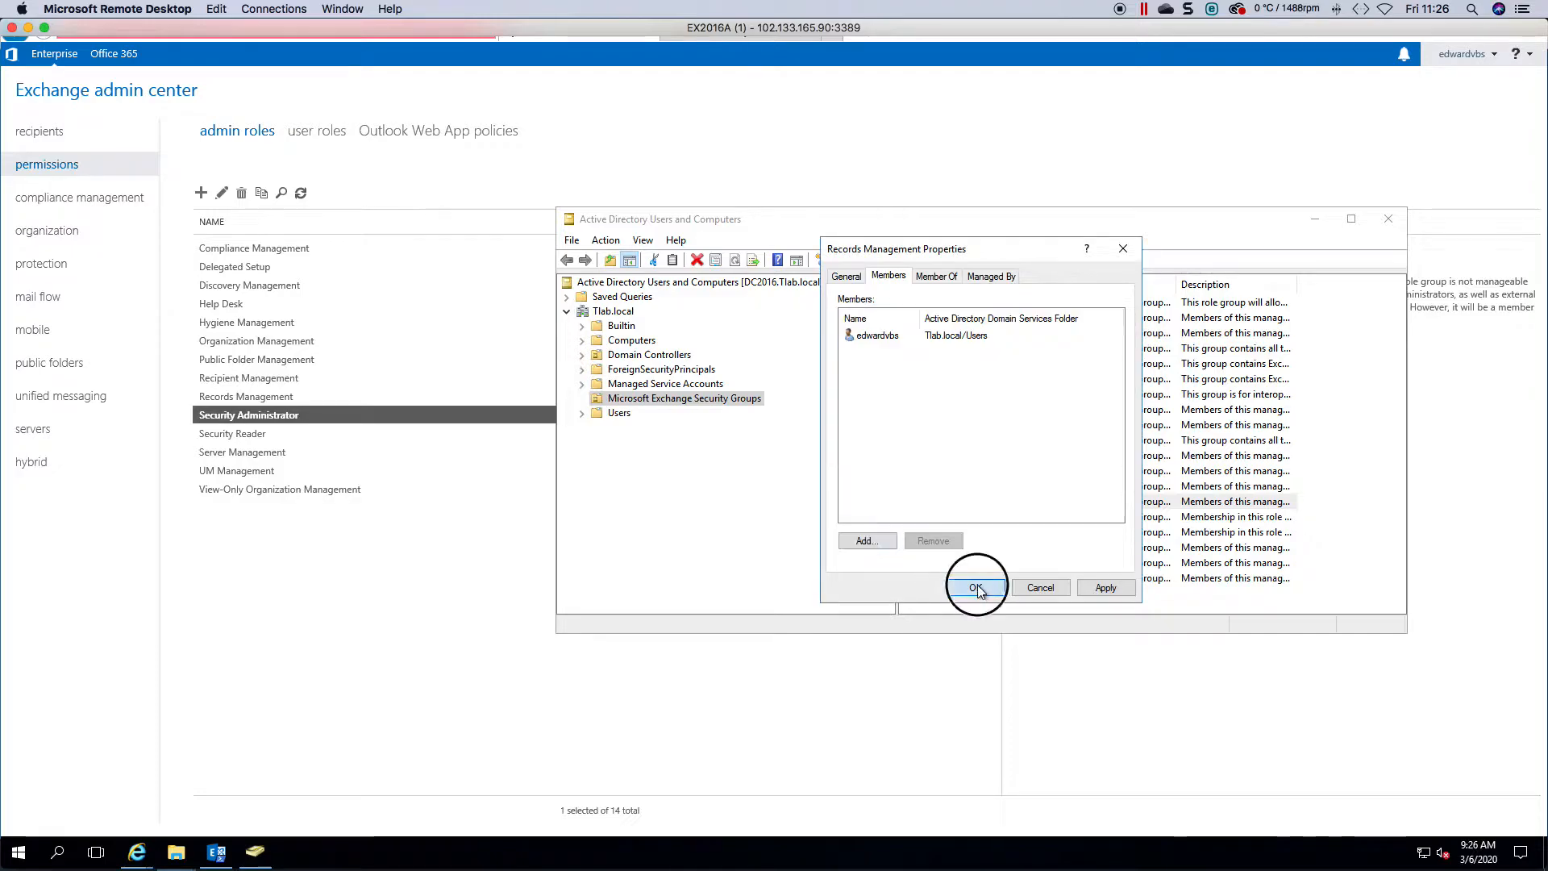
# - Return to the Exchange admin center and check the members of the Records Management role group
pyautogui.click(1315, 218)
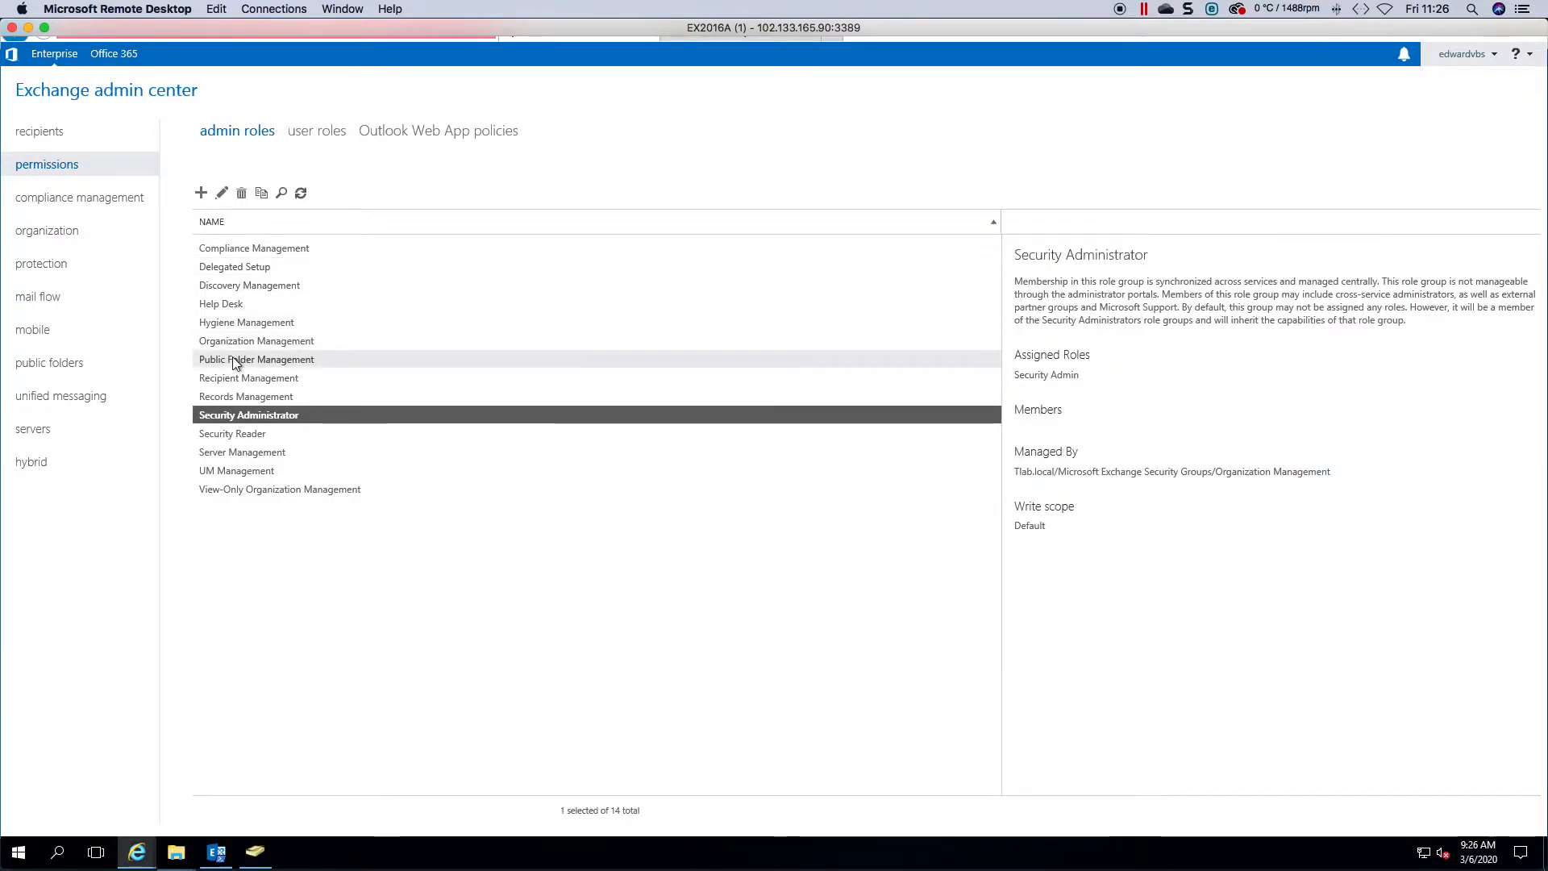
pyautogui.click(227, 399)
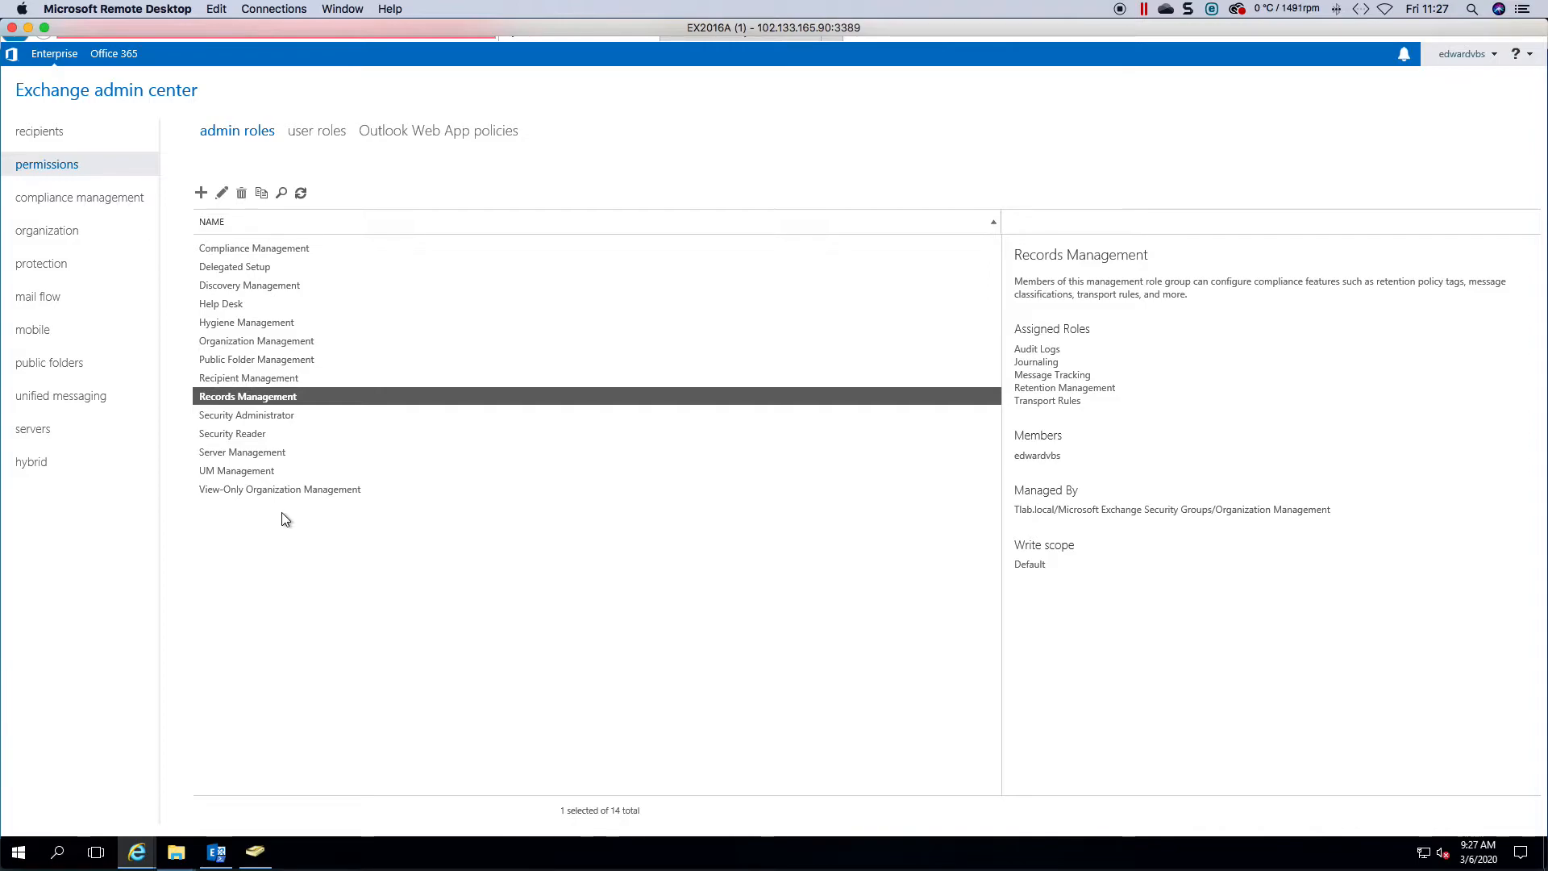
# - Start a new role group with the Default write scope and assign the Mailbox Search role to it
pyautogui.click(200, 193)
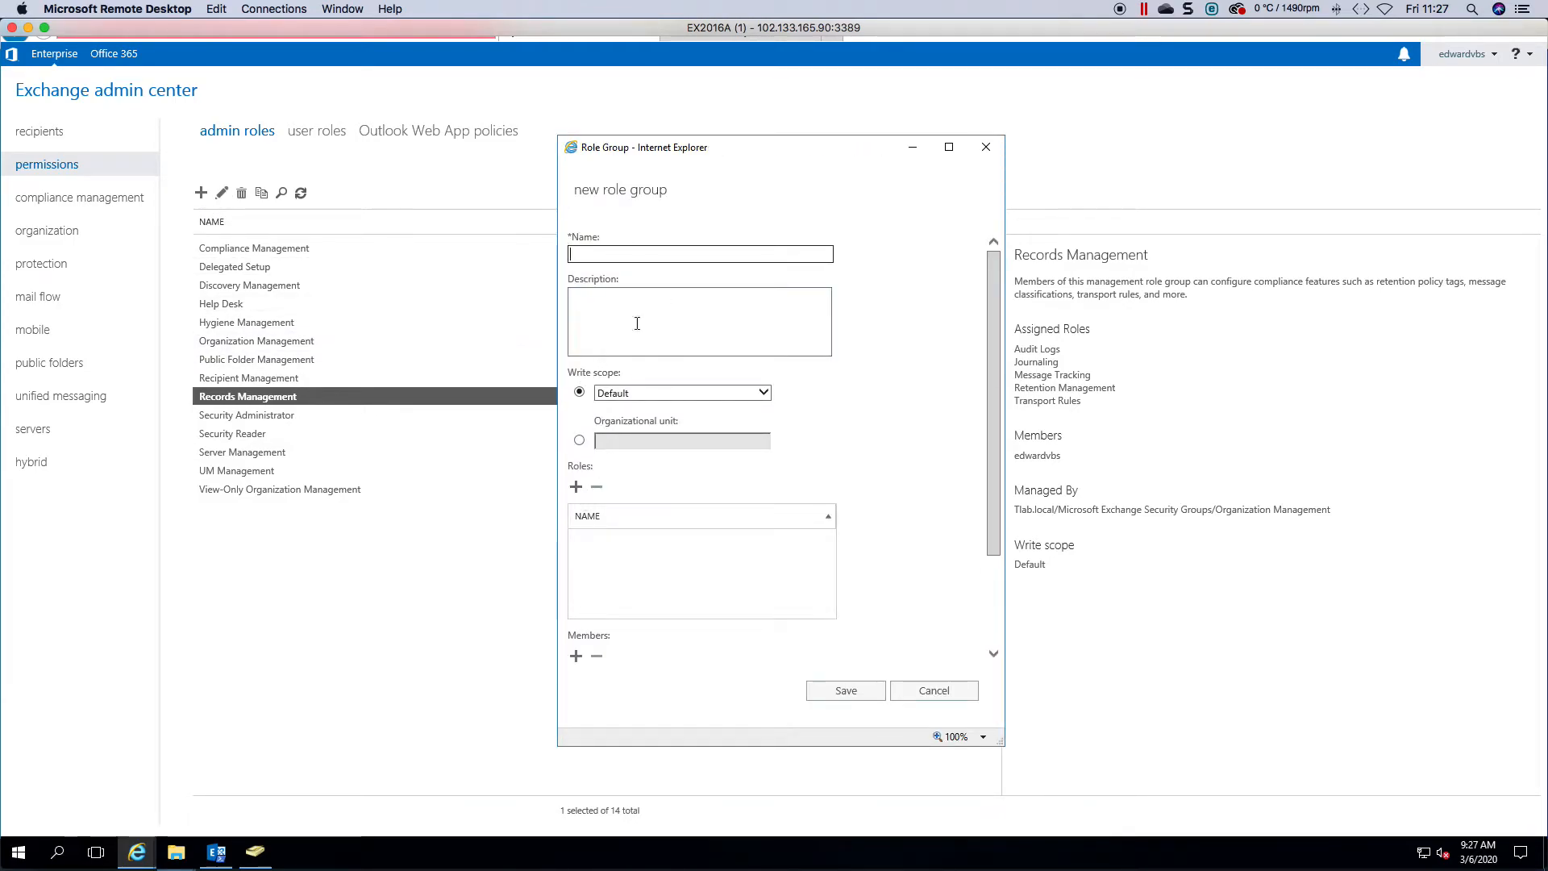
pyautogui.click(709, 395)
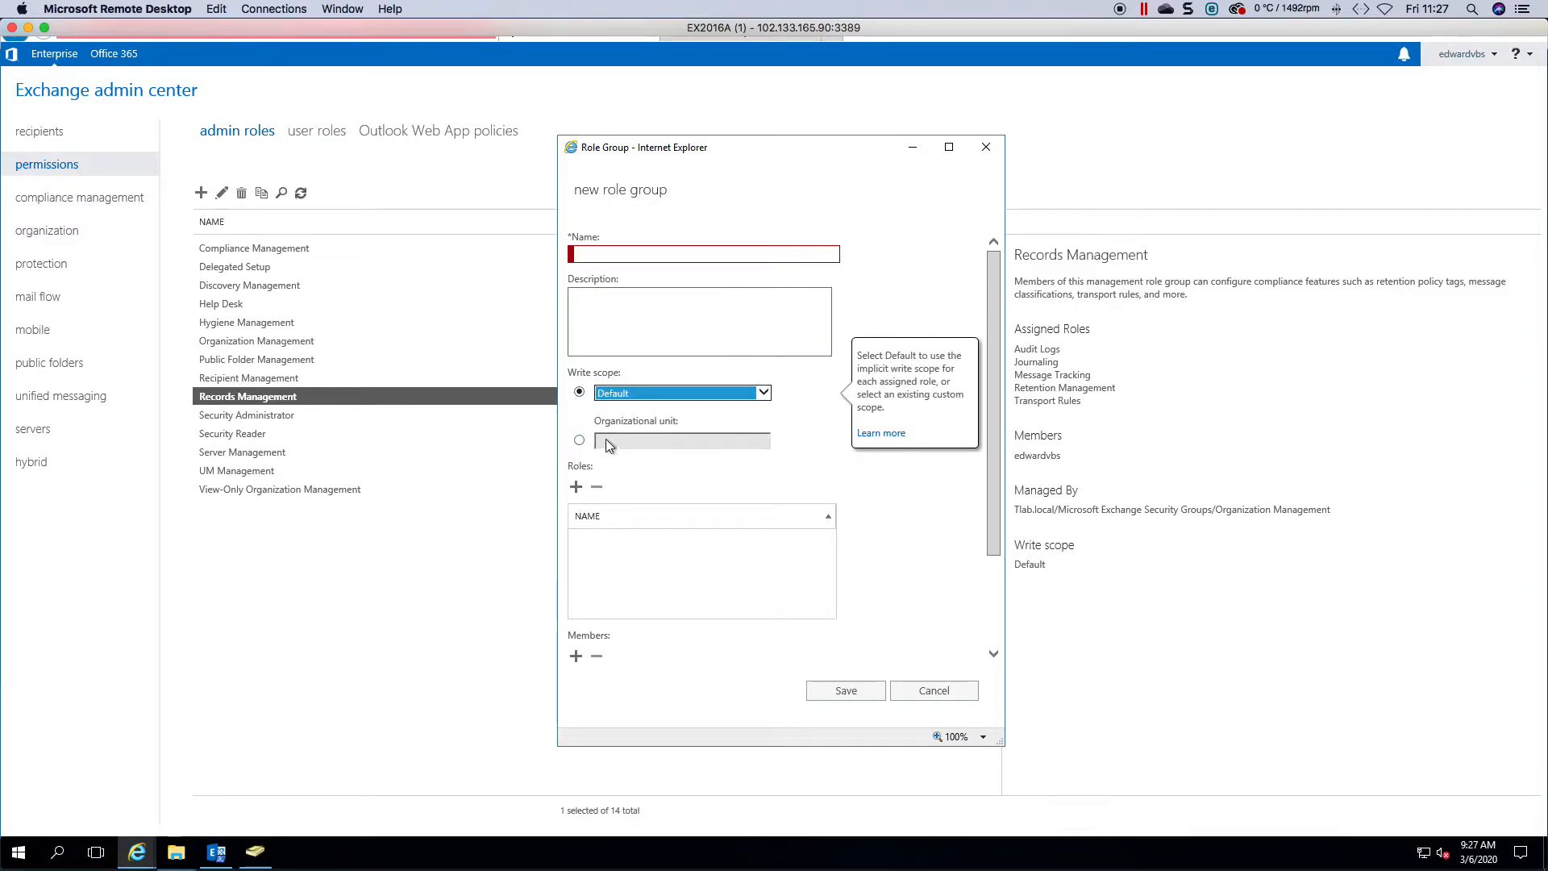
pyautogui.click(576, 487)
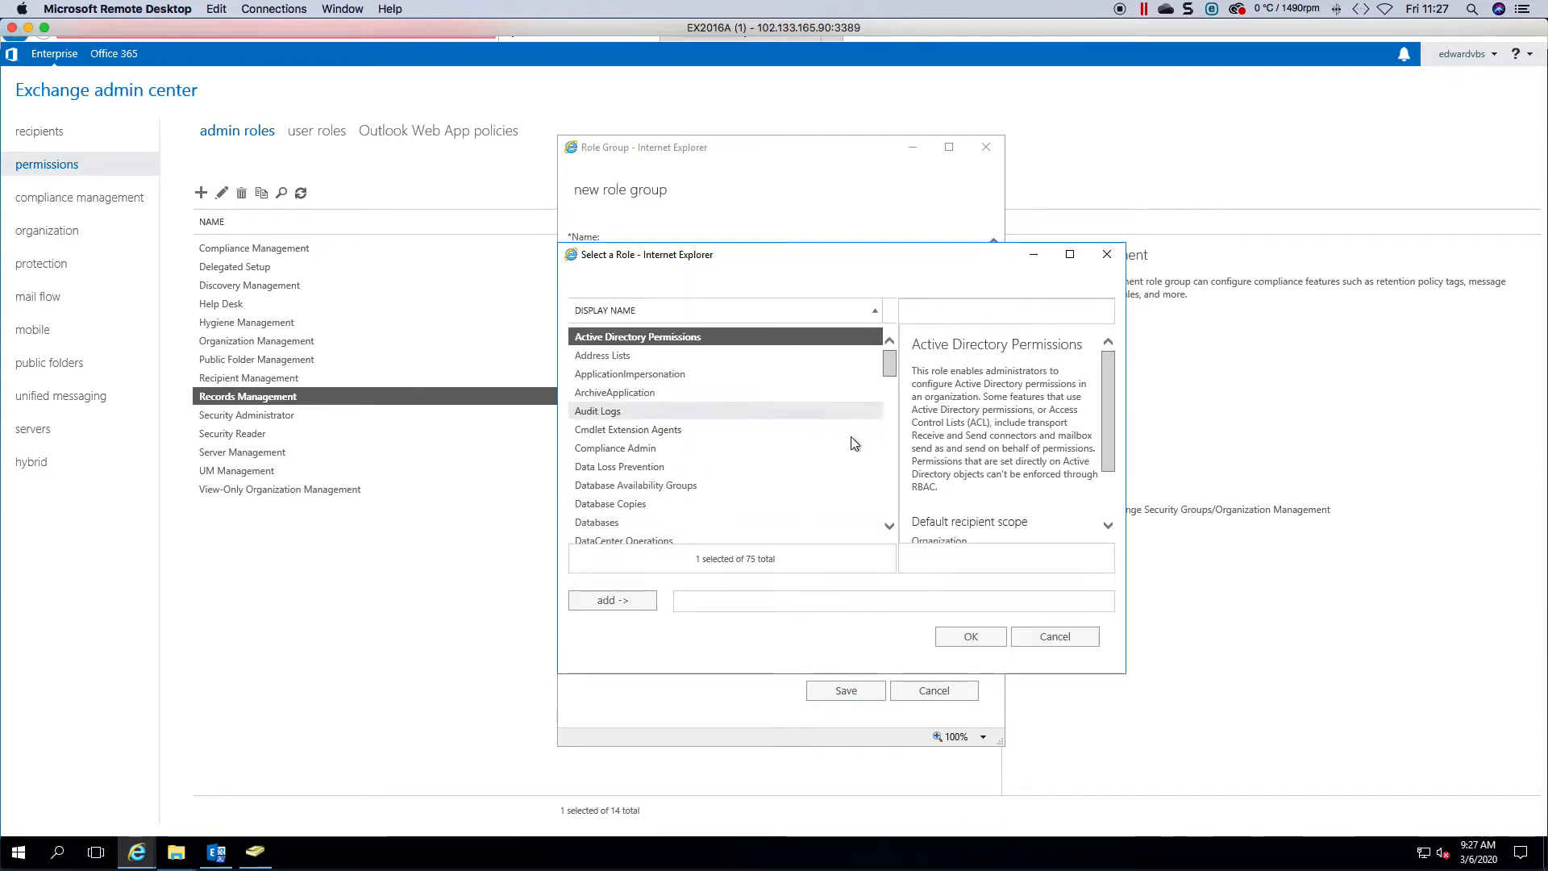
pyautogui.click(880, 361)
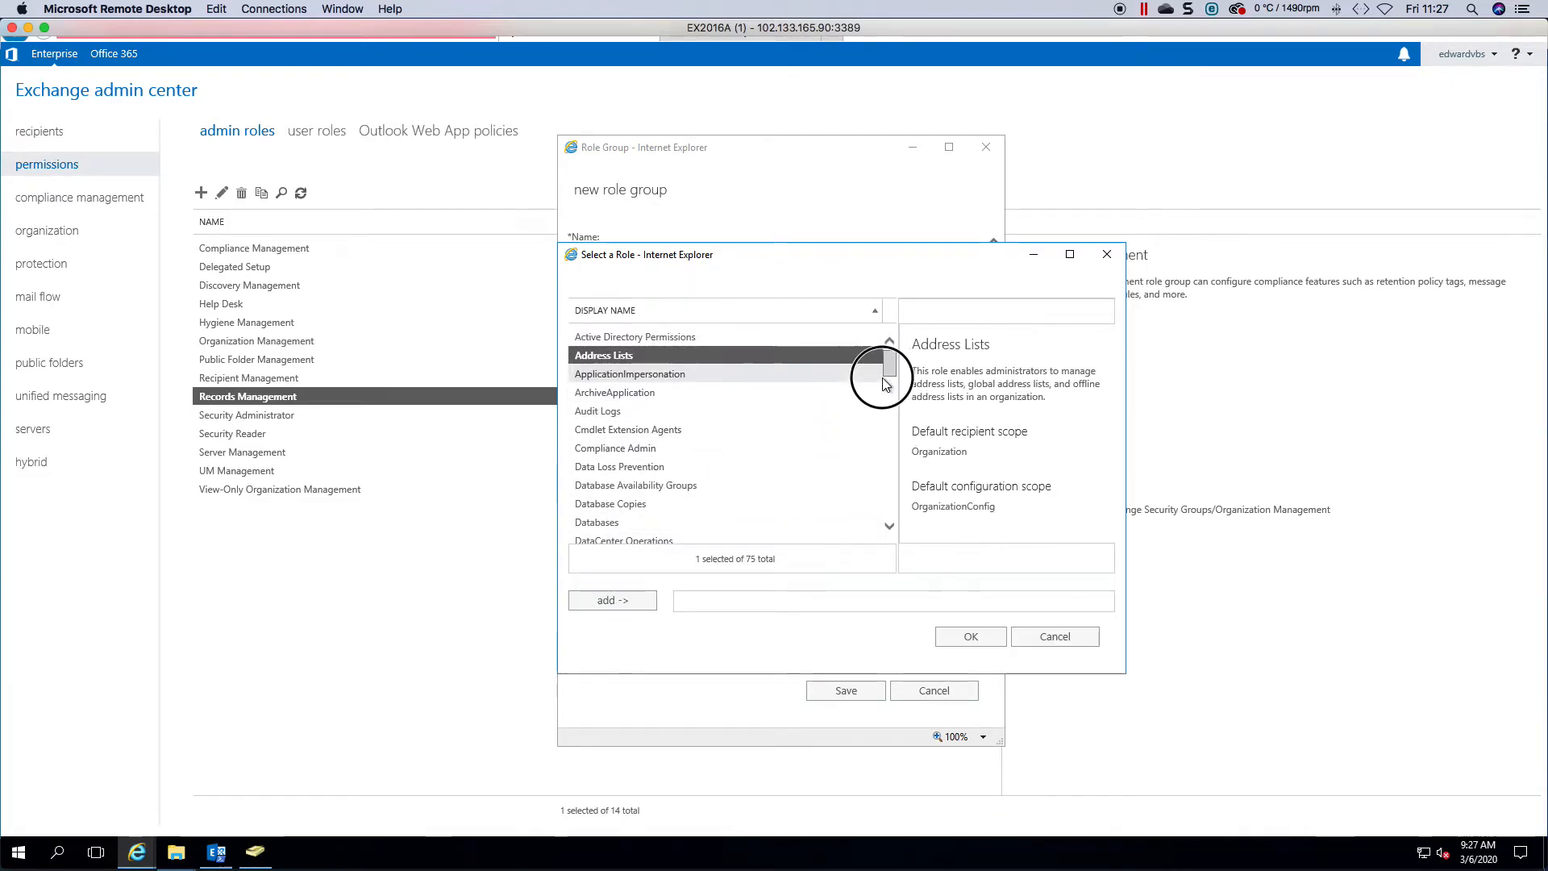
pyautogui.click(887, 384)
pyautogui.moveTo(890, 389); pyautogui.dragTo(887, 511)
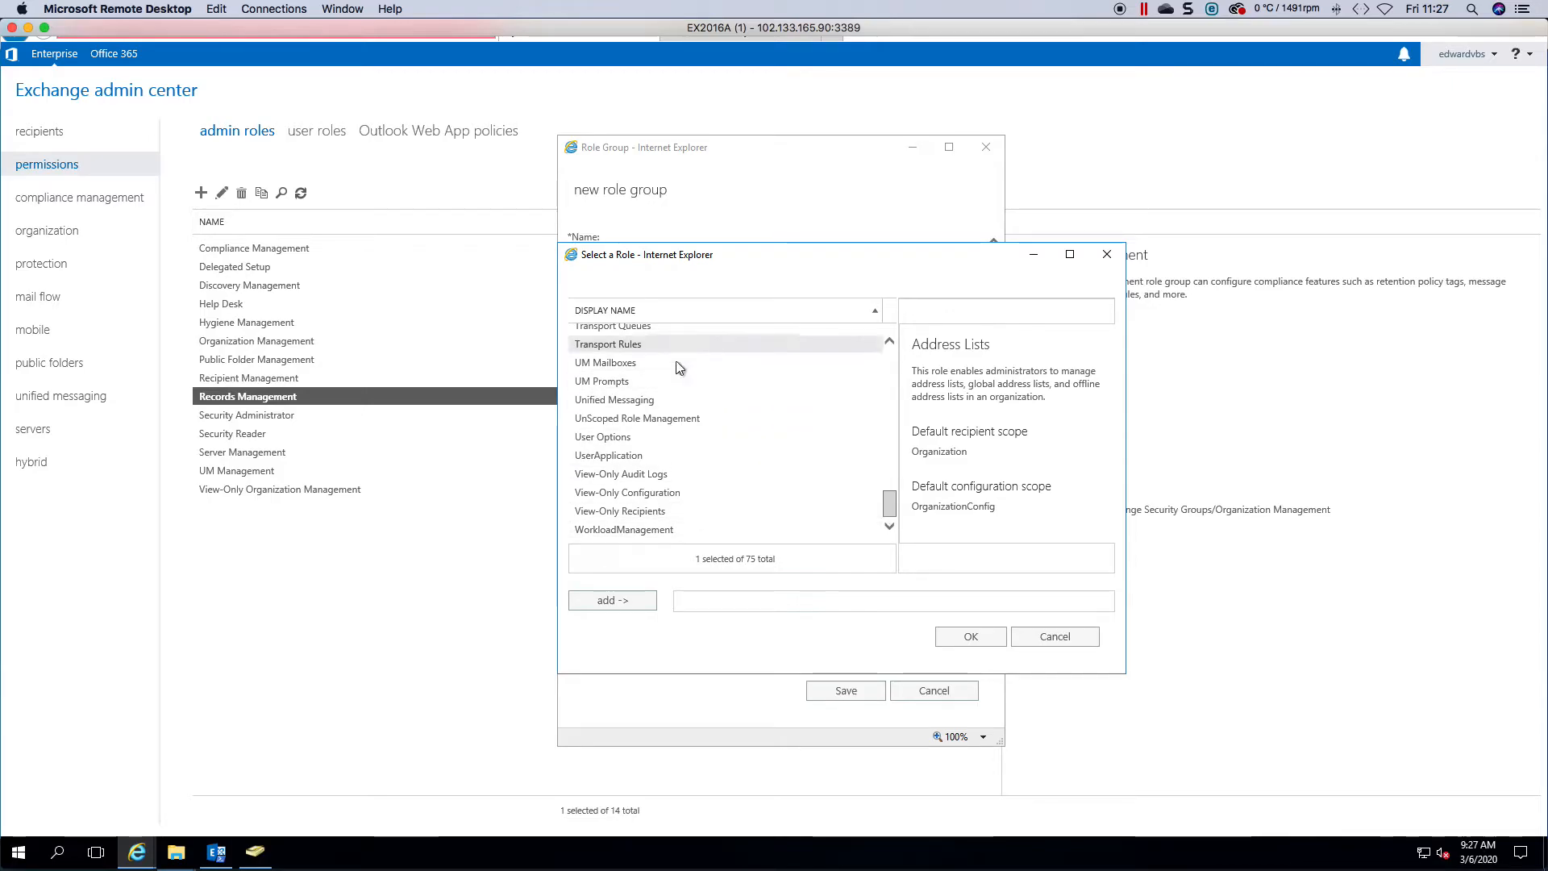
pyautogui.click(890, 445)
pyautogui.click(636, 384)
pyautogui.click(613, 600)
pyautogui.click(971, 637)
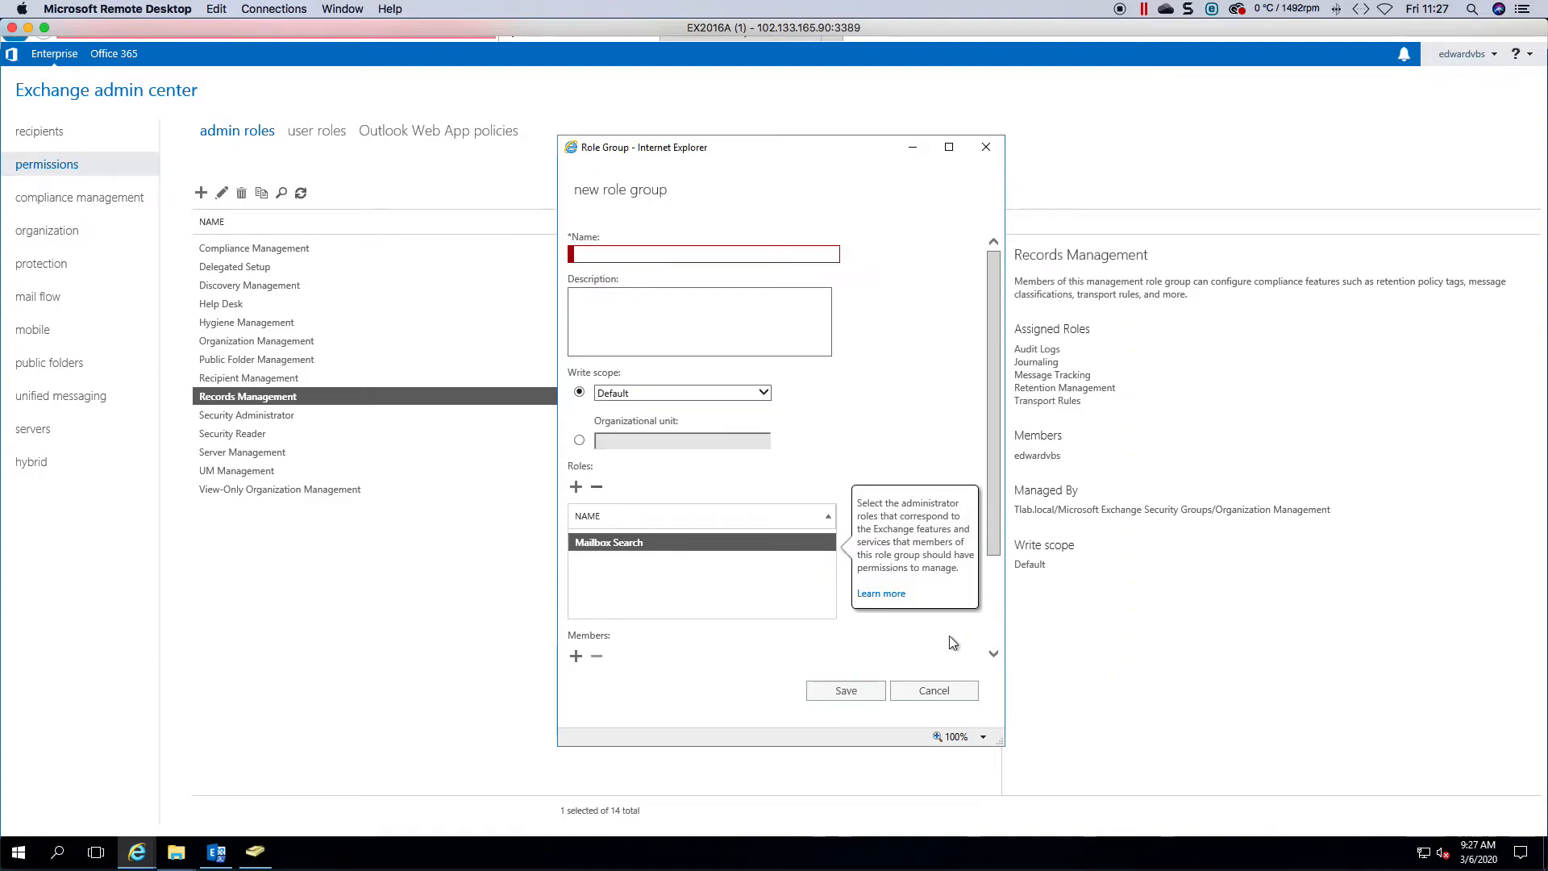
# - Name the new role group Help Desk Search and leave its description empty
pyautogui.click(624, 255)
pyautogui.write('Help Desk Ser')
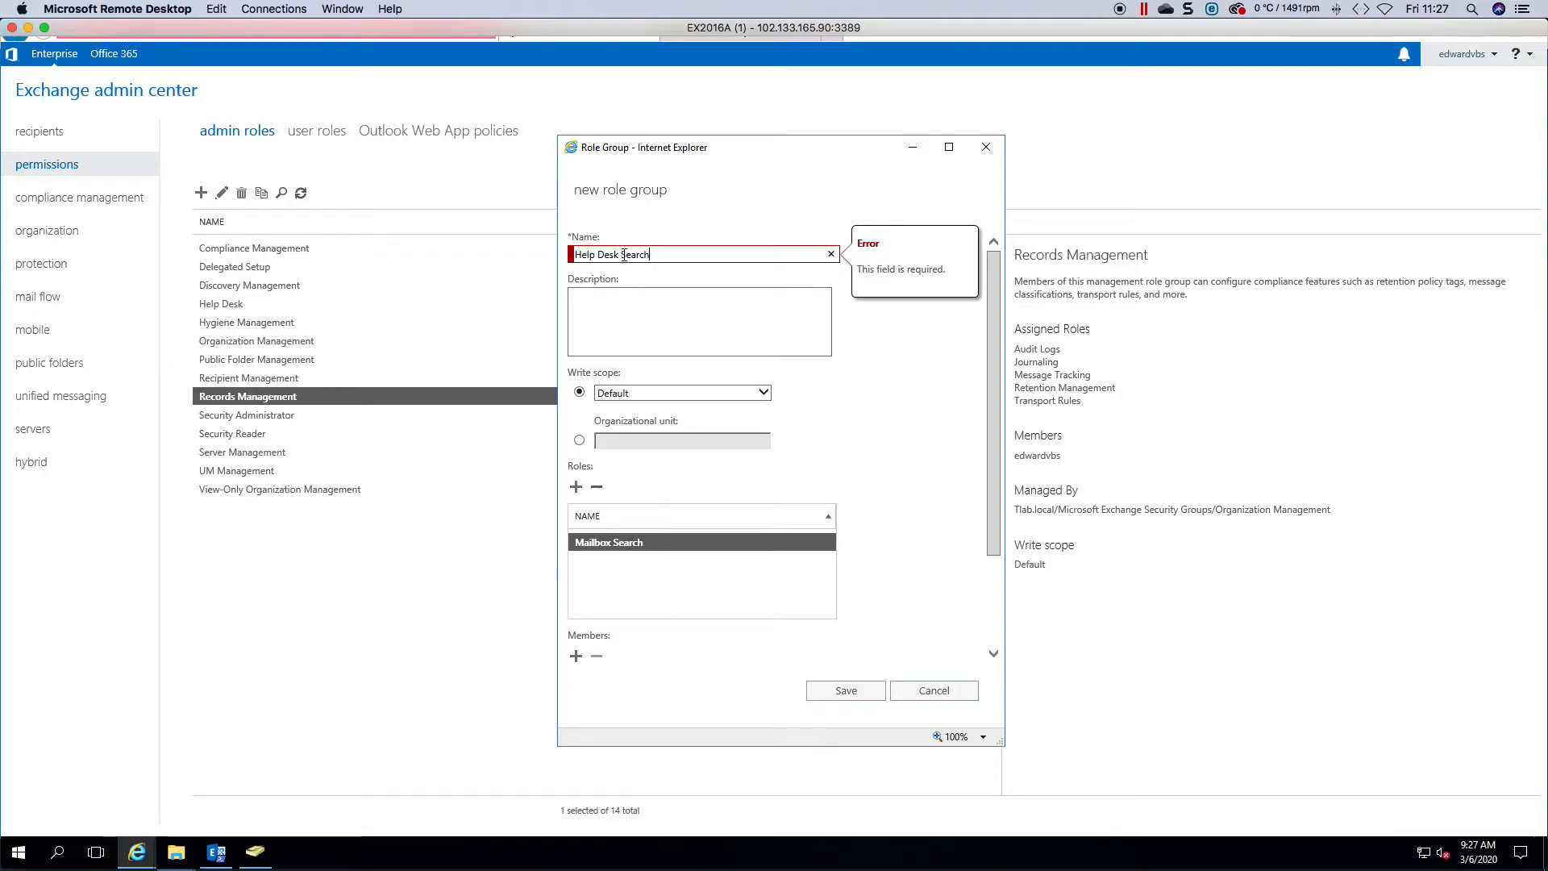
pyautogui.click(669, 319)
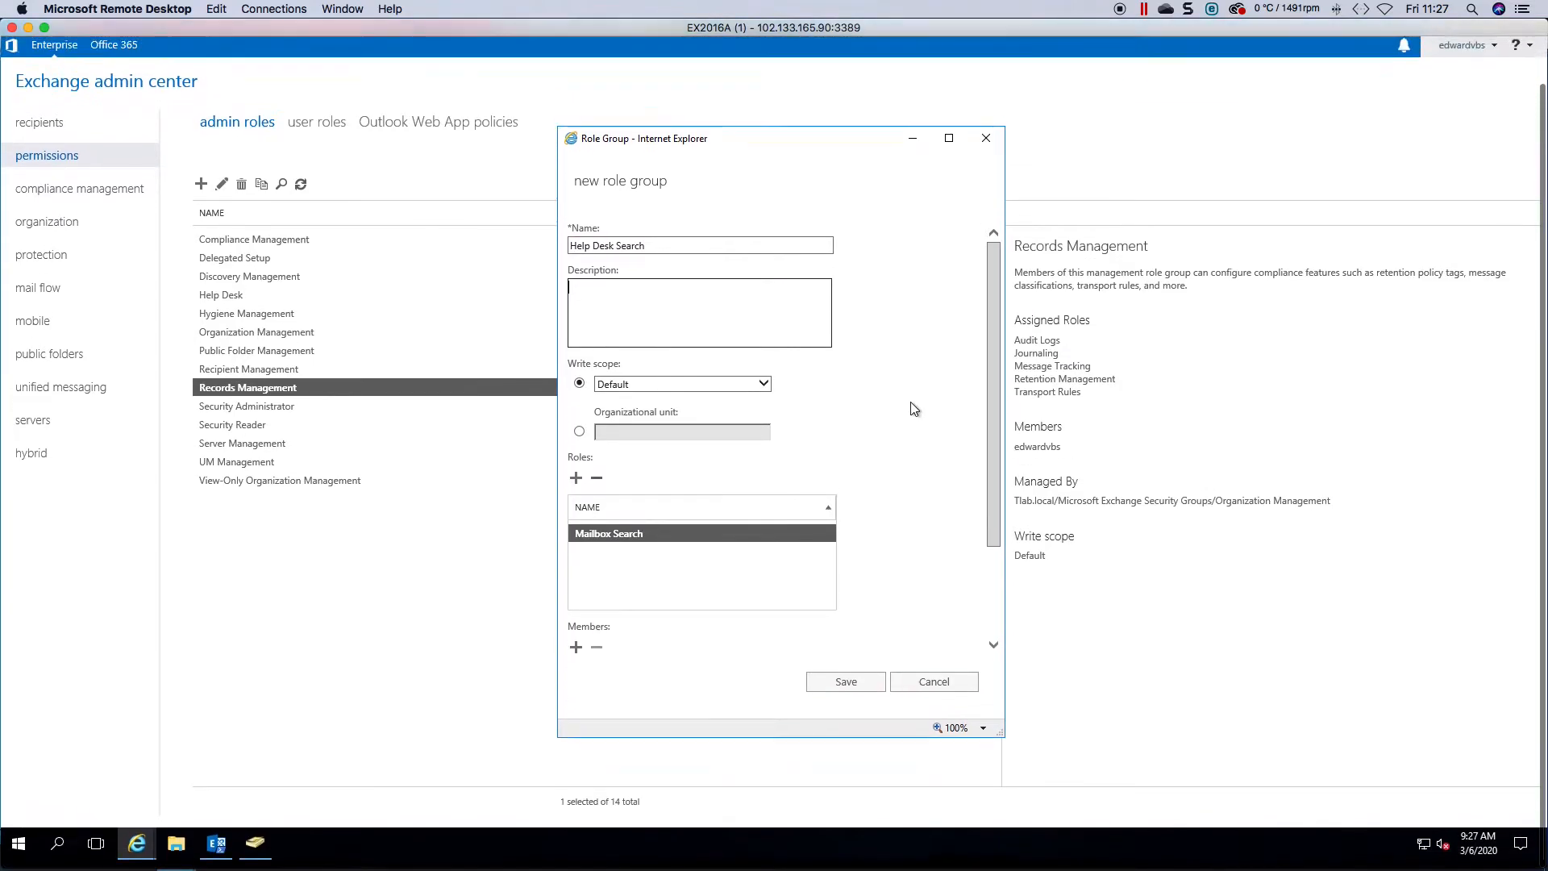
# - Add the signed-in administrator's account as a member of the new role group and save the group
pyautogui.scroll(-3, 981, 439)
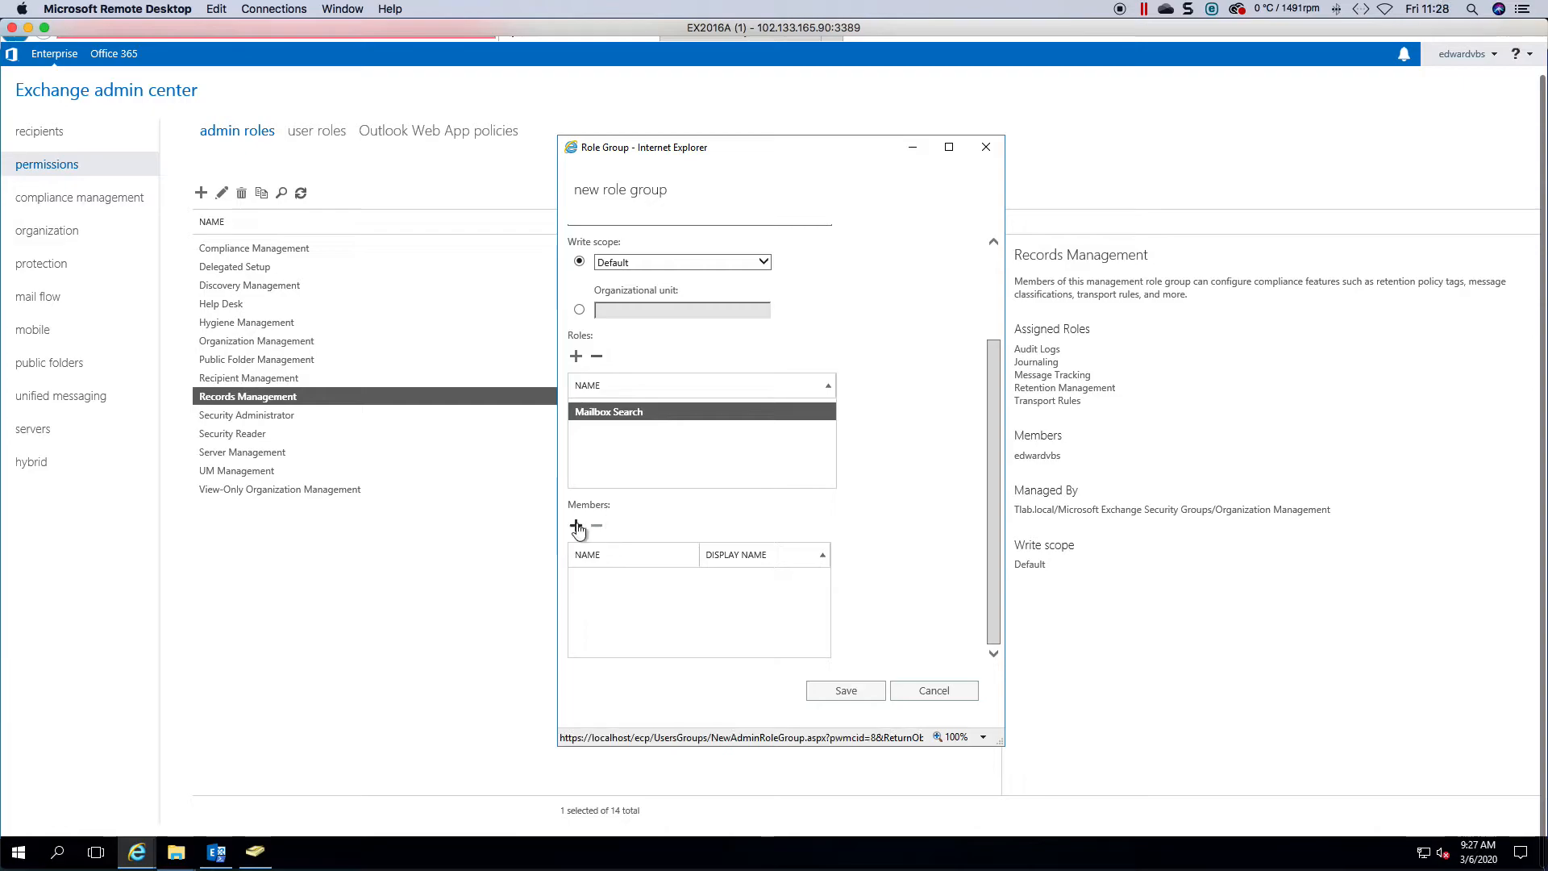
pyautogui.click(577, 529)
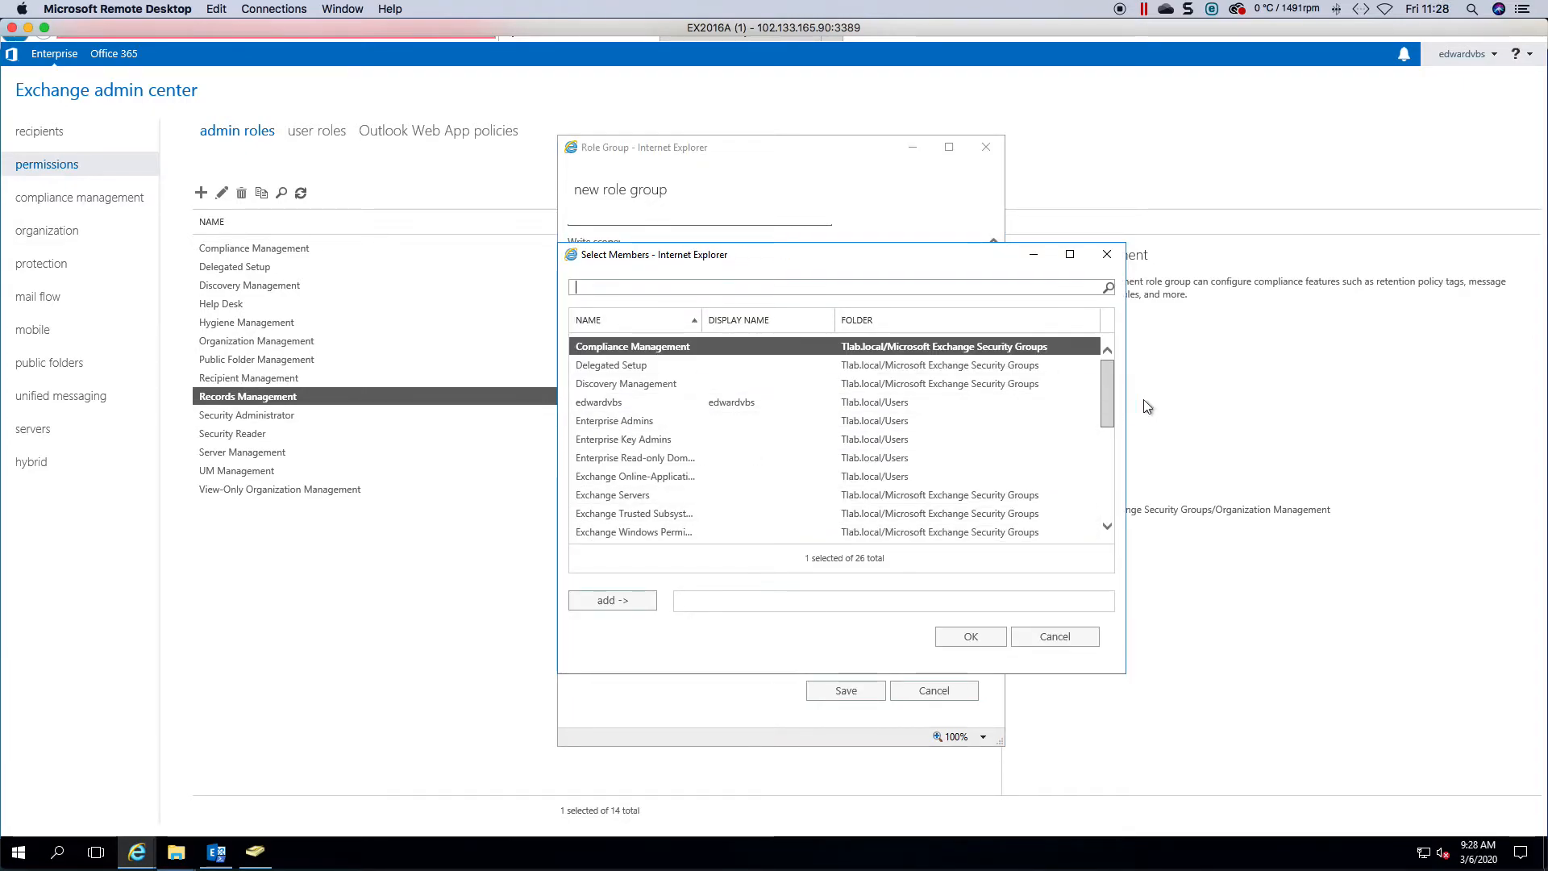
pyautogui.click(609, 402)
pyautogui.click(629, 603)
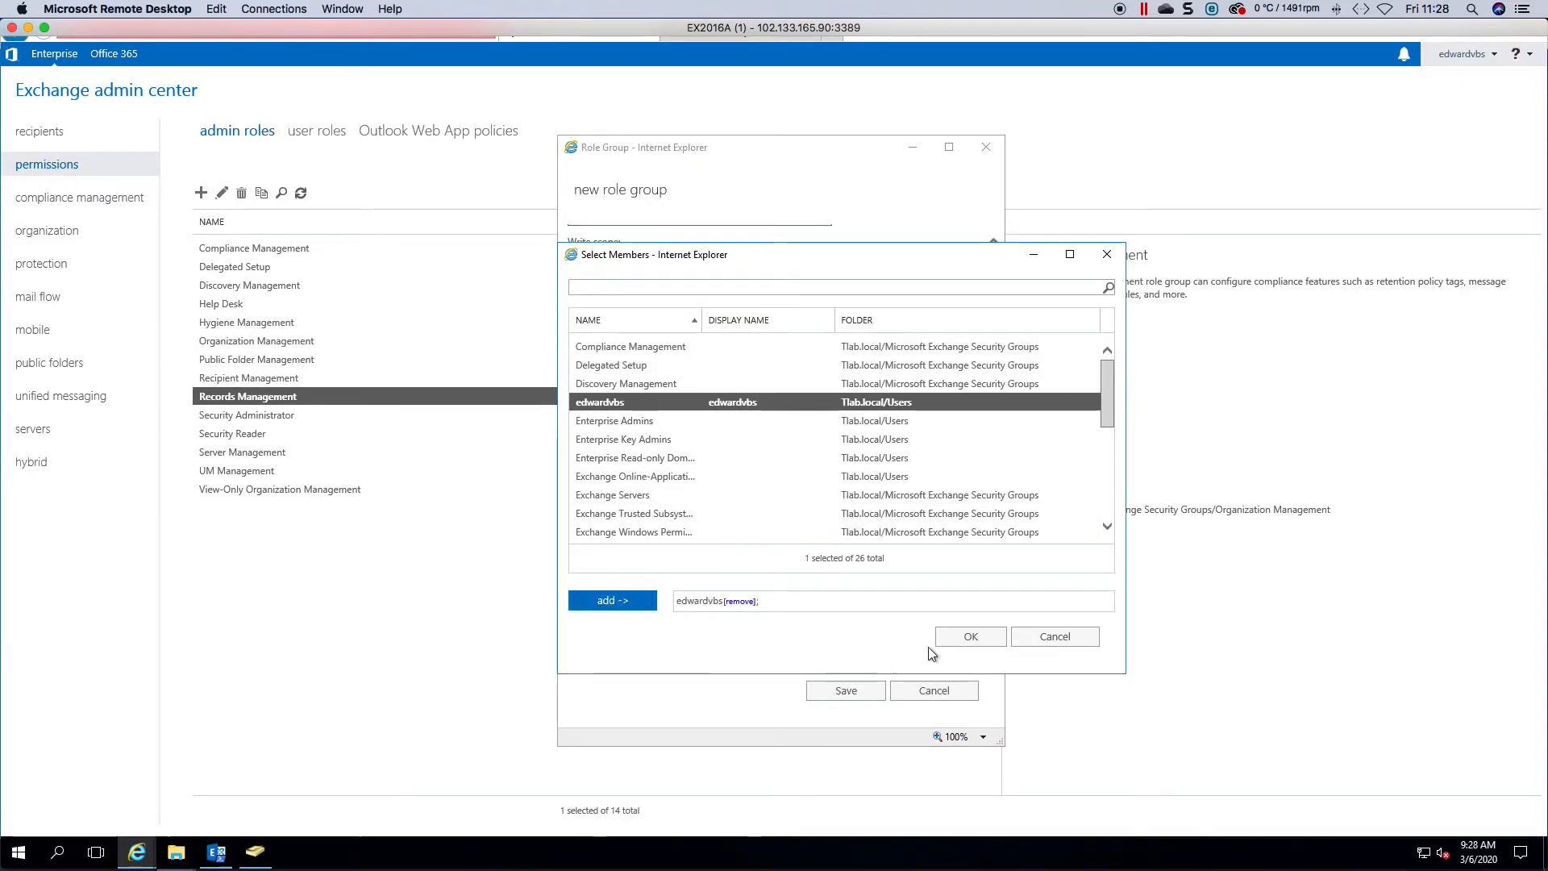
pyautogui.click(996, 640)
pyautogui.click(861, 695)
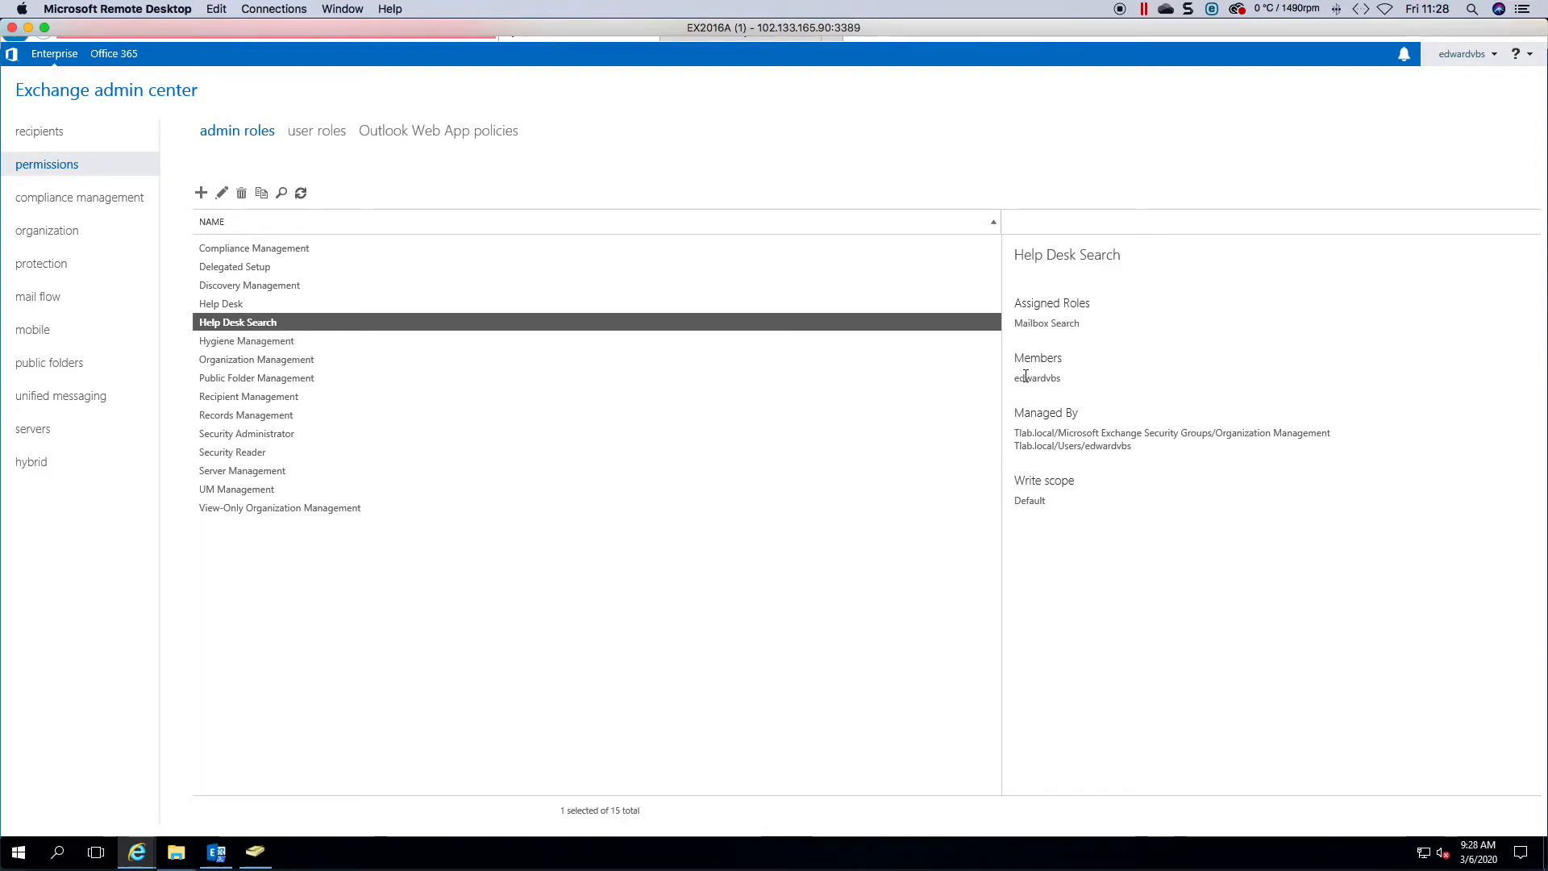
# - Review the assigned roles, members and write scope of the Help Desk Search, Organization Management and View-Only Organization Management role groups
pyautogui.tripleClick(1064, 321)
pyautogui.doubleClick(1037, 377)
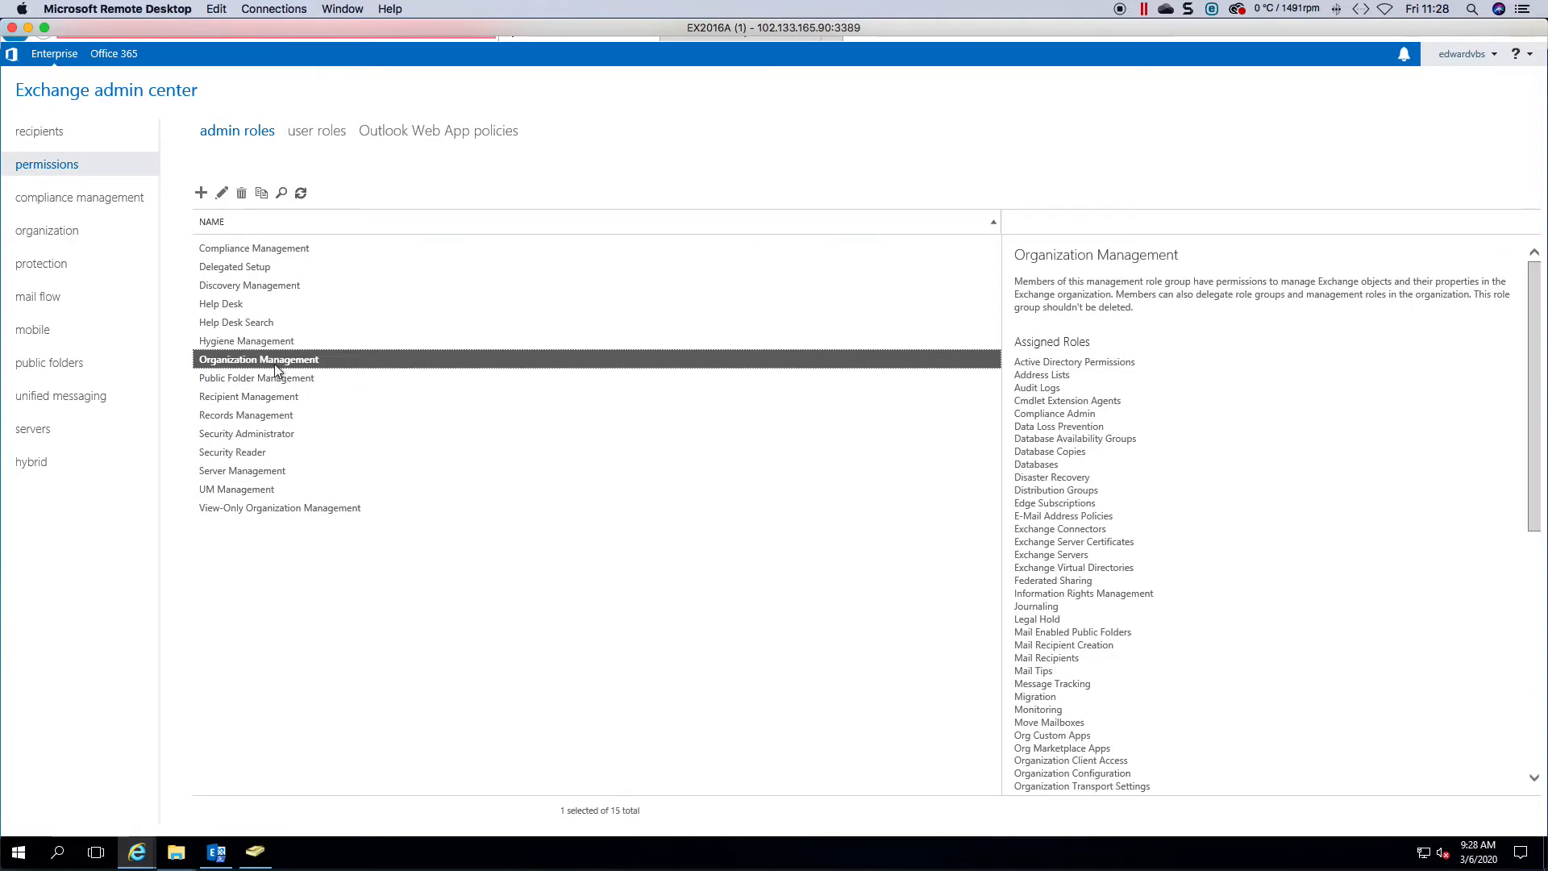
pyautogui.moveTo(1535, 382); pyautogui.dragTo(1517, 560)
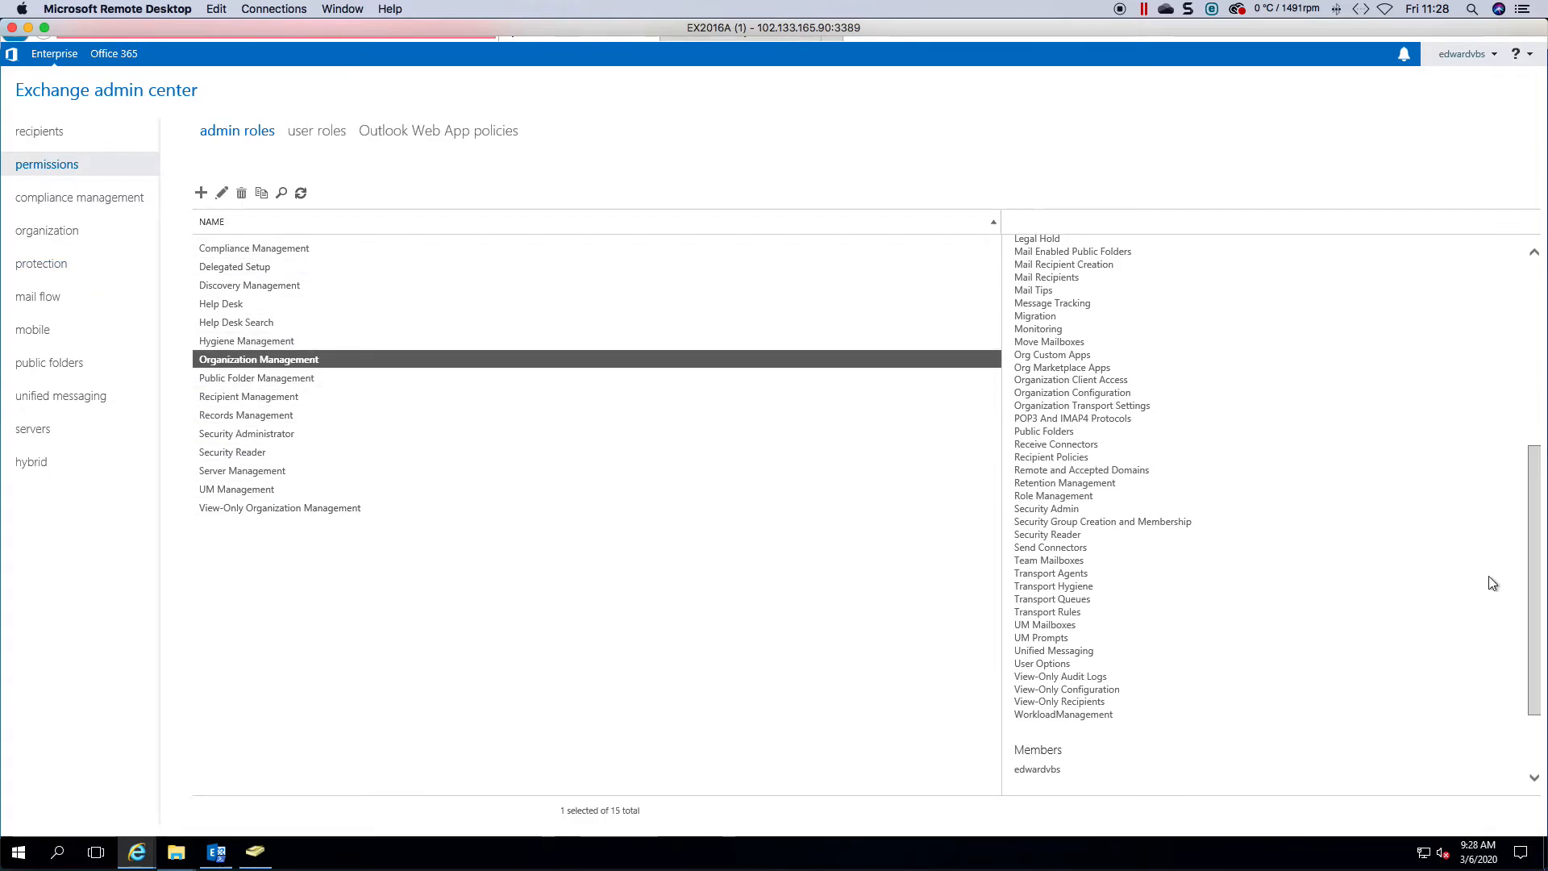
pyautogui.scroll(-3, 1520, 613)
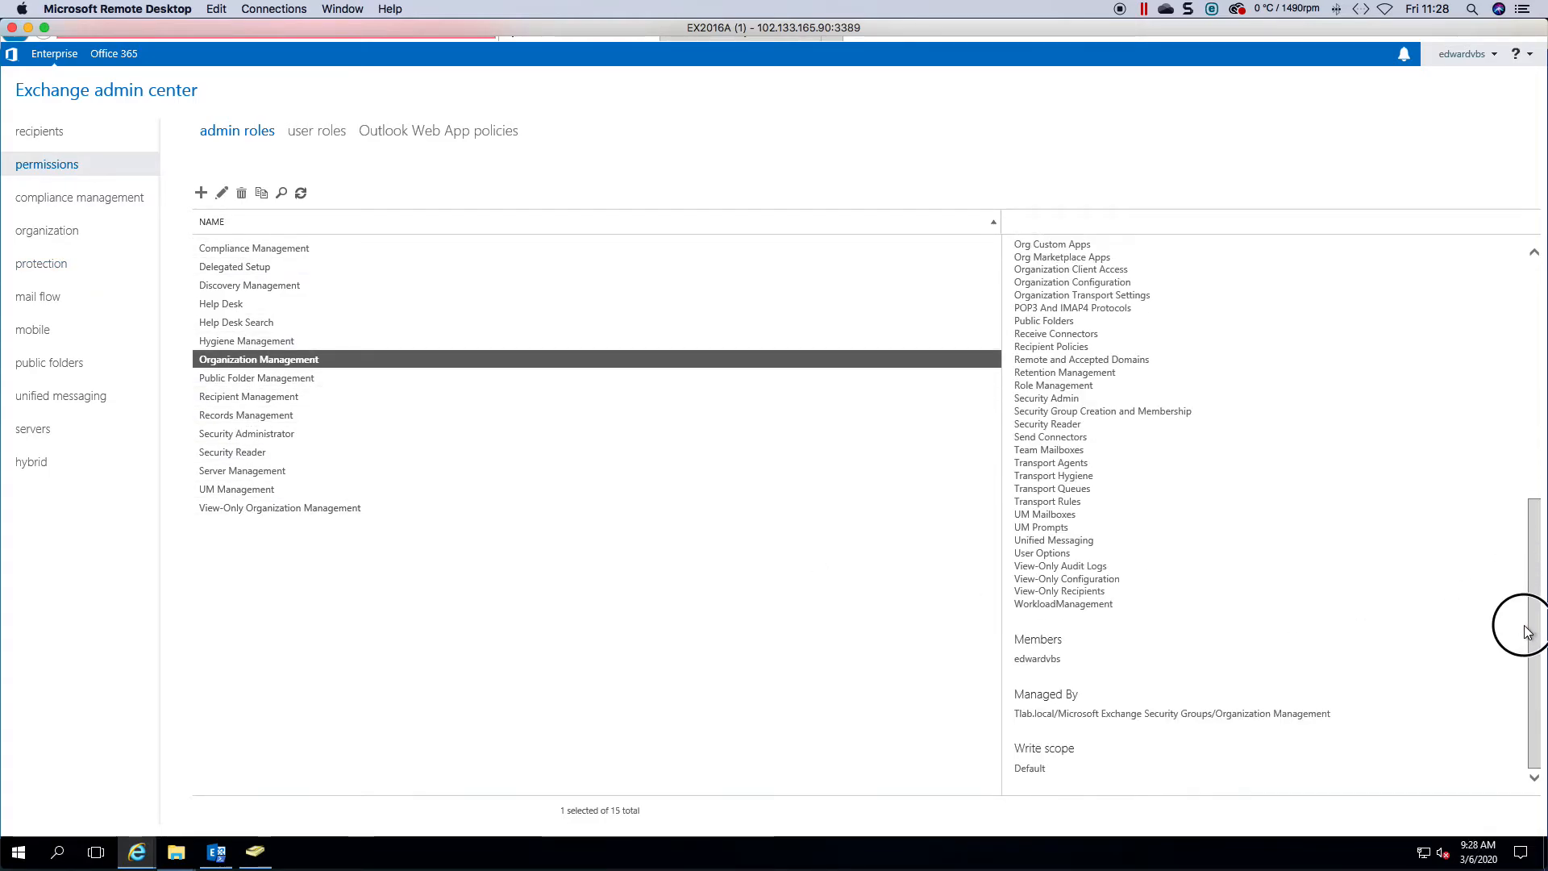
pyautogui.doubleClick(1021, 769)
pyautogui.click(1072, 744)
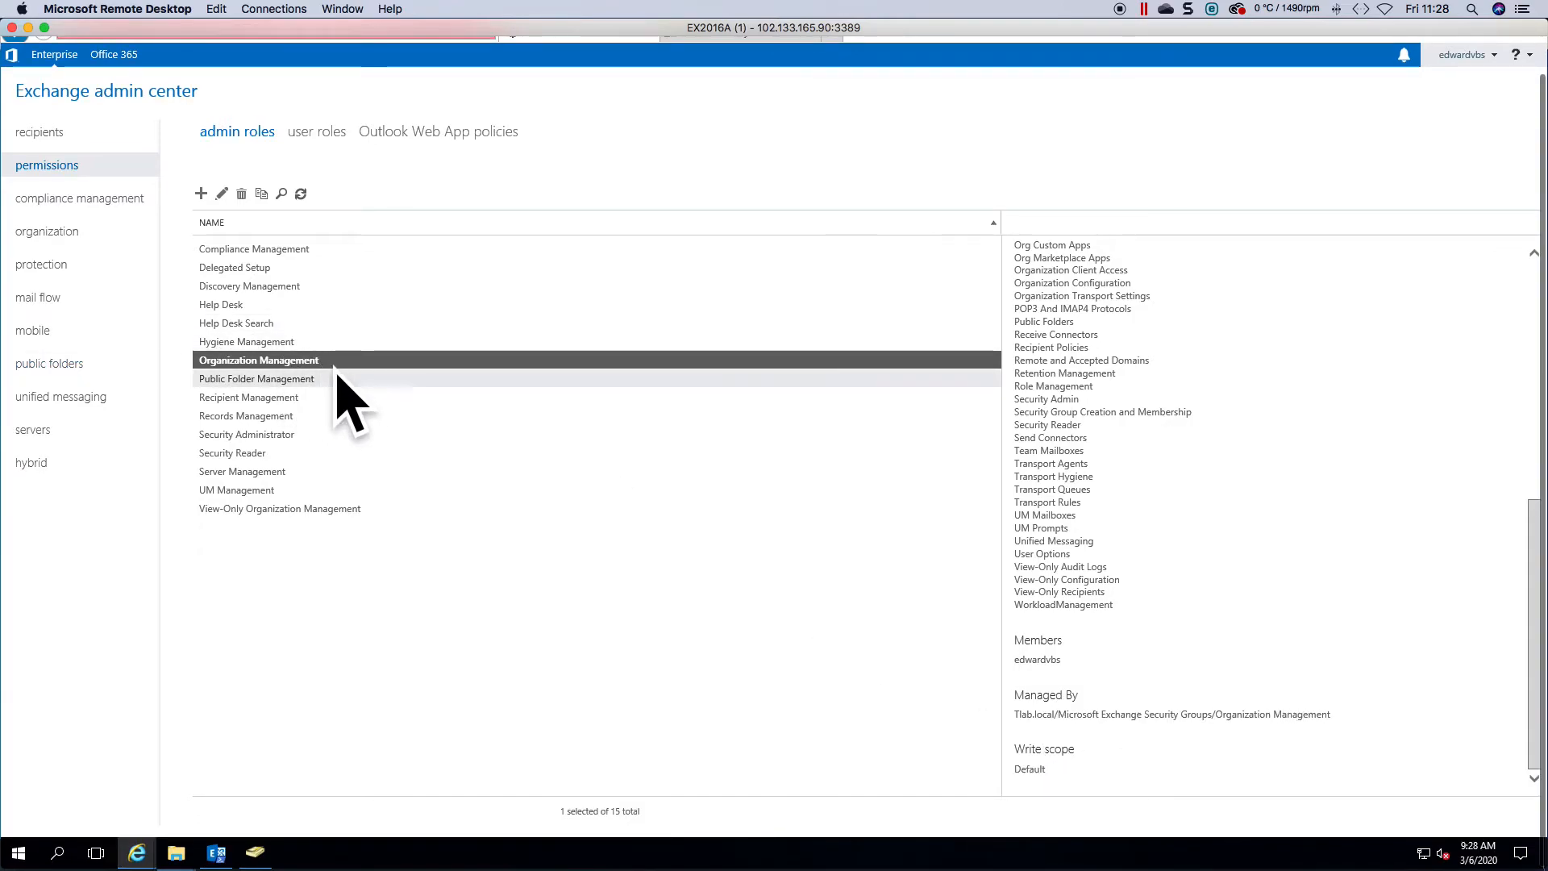
pyautogui.moveTo(1541, 516); pyautogui.dragTo(1541, 493)
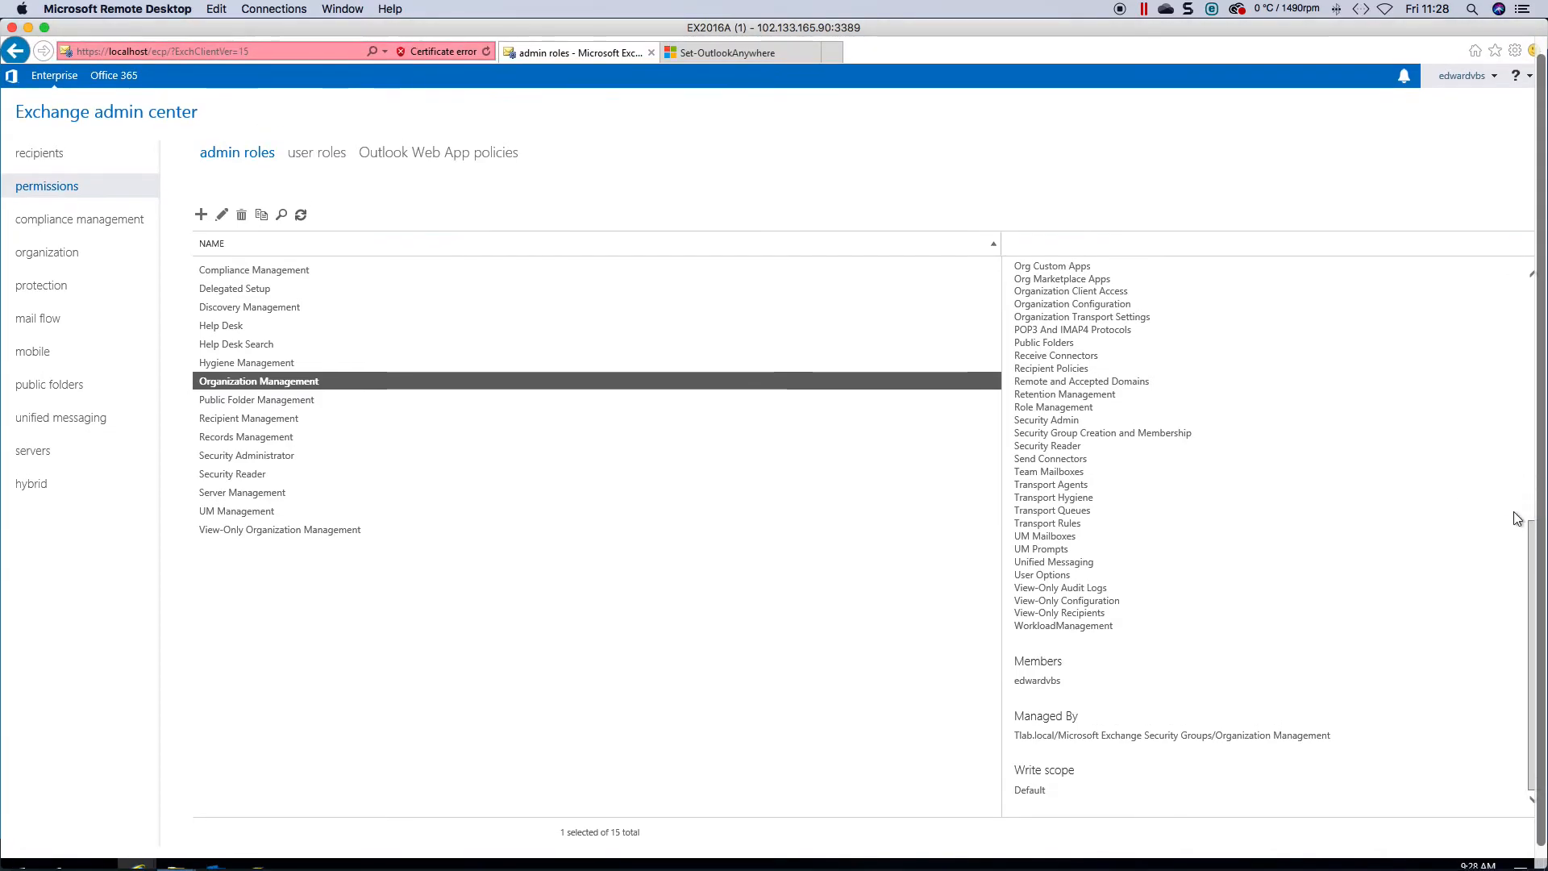
pyautogui.click(750, 532)
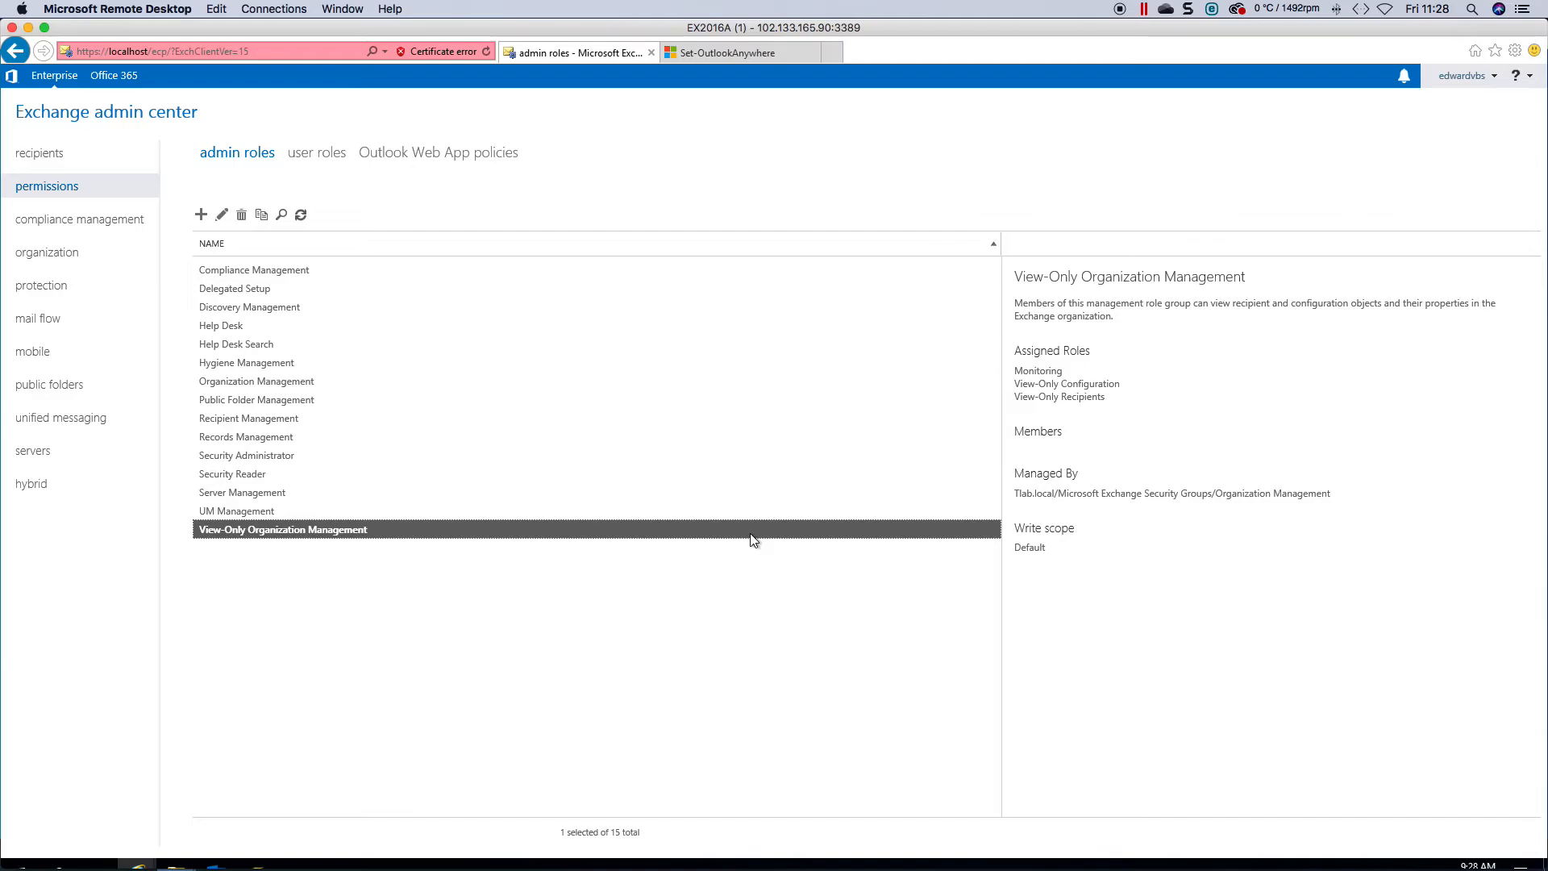
# - Review the Default Role Assignment Policy for user roles and examine the end-user roles offered for a new policy, without creating one
pyautogui.click(313, 154)
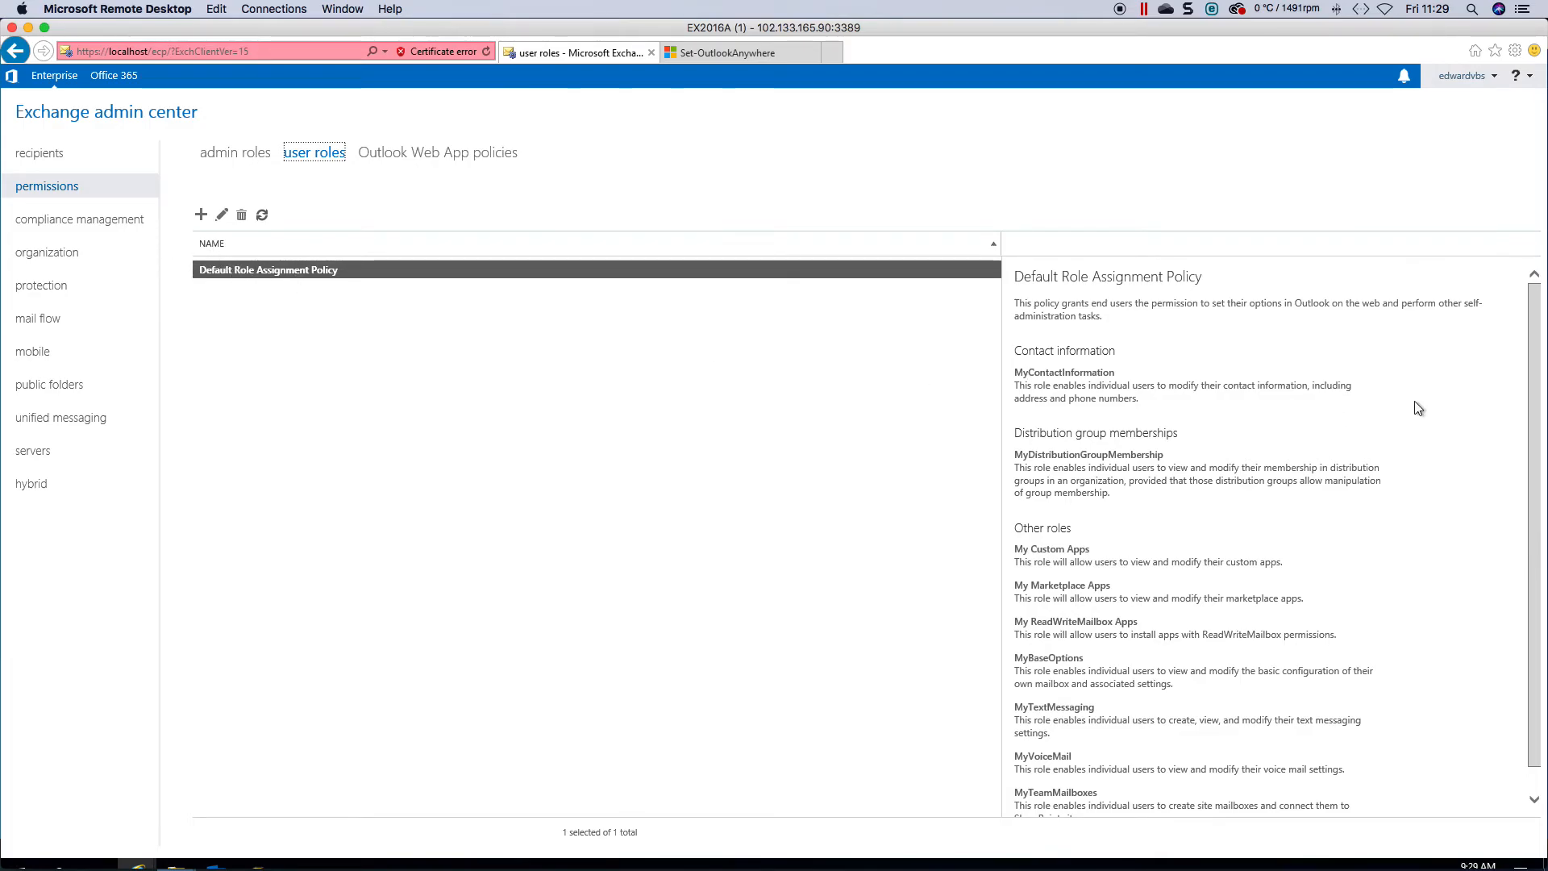
pyautogui.scroll(-1, 1520, 427)
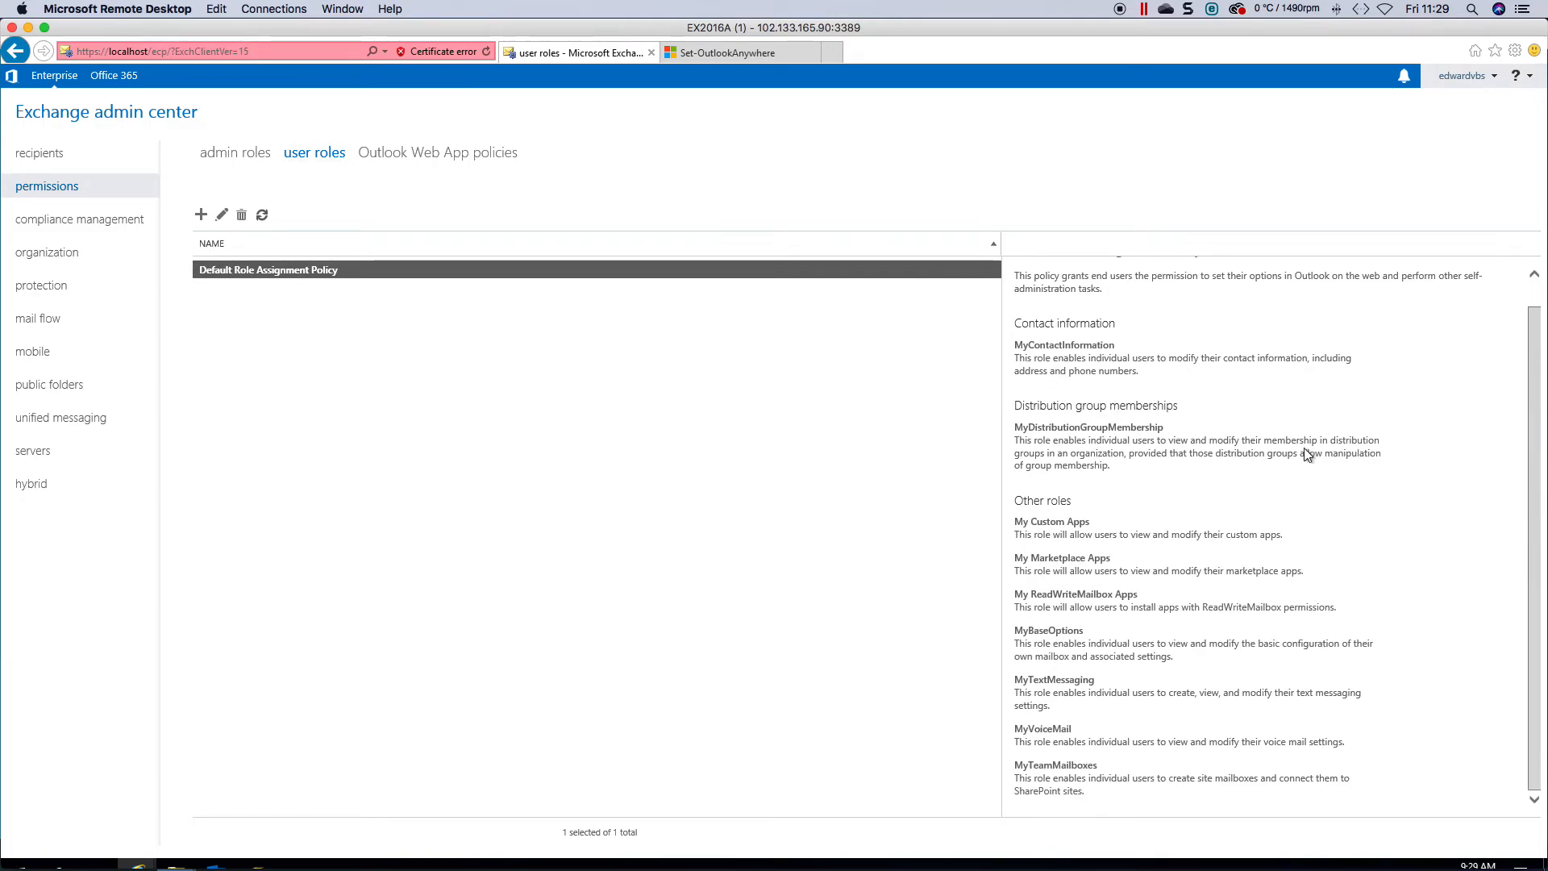
pyautogui.click(201, 214)
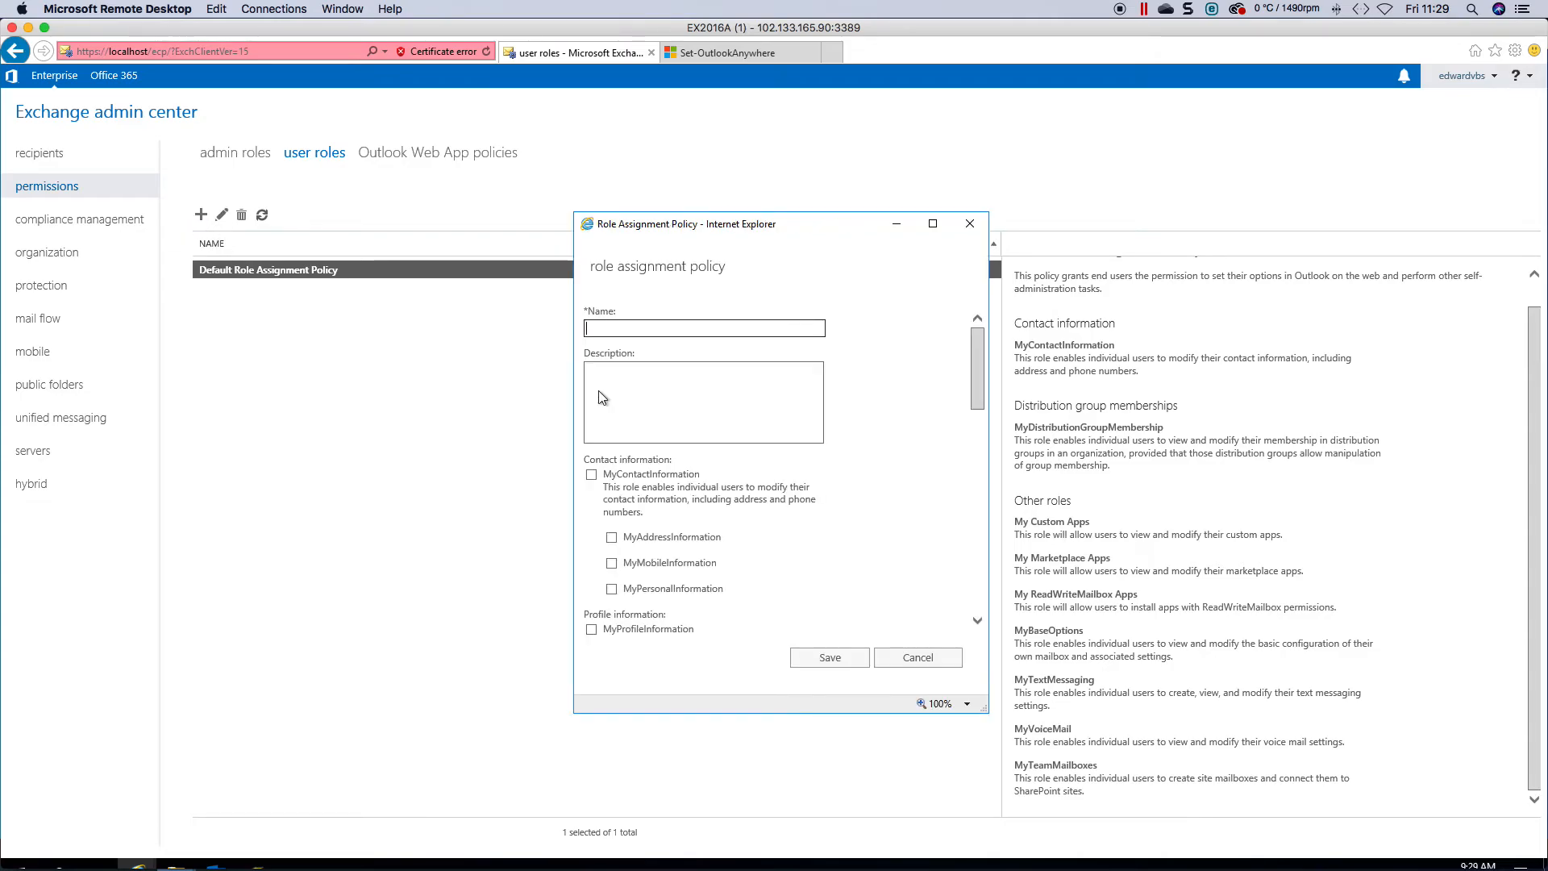
pyautogui.moveTo(973, 400); pyautogui.dragTo(975, 502)
pyautogui.moveTo(597, 365)
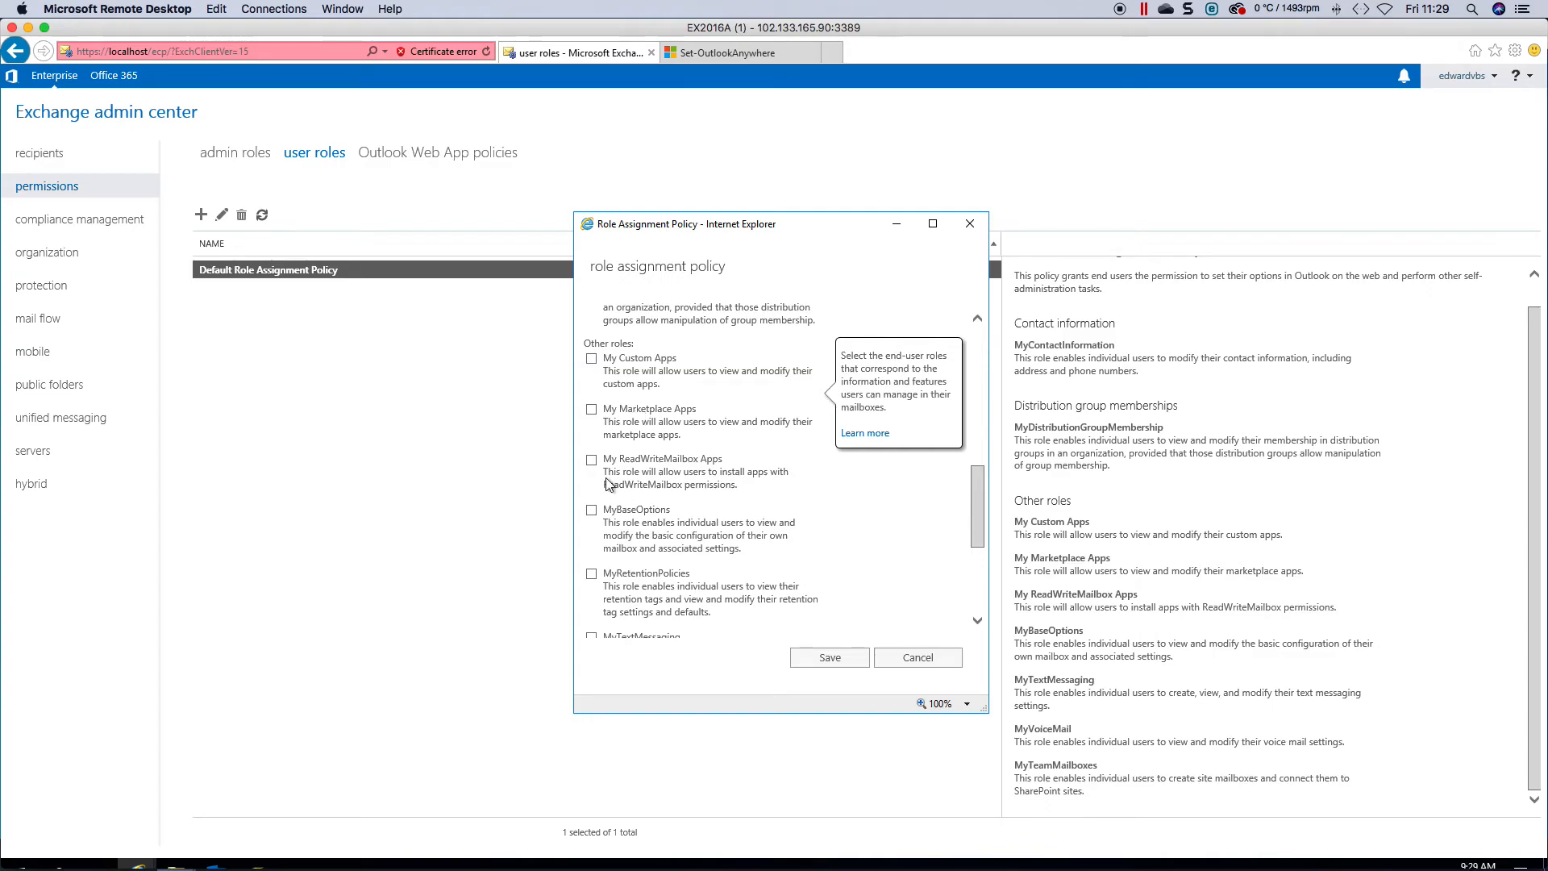
pyautogui.moveTo(985, 500); pyautogui.dragTo(974, 331)
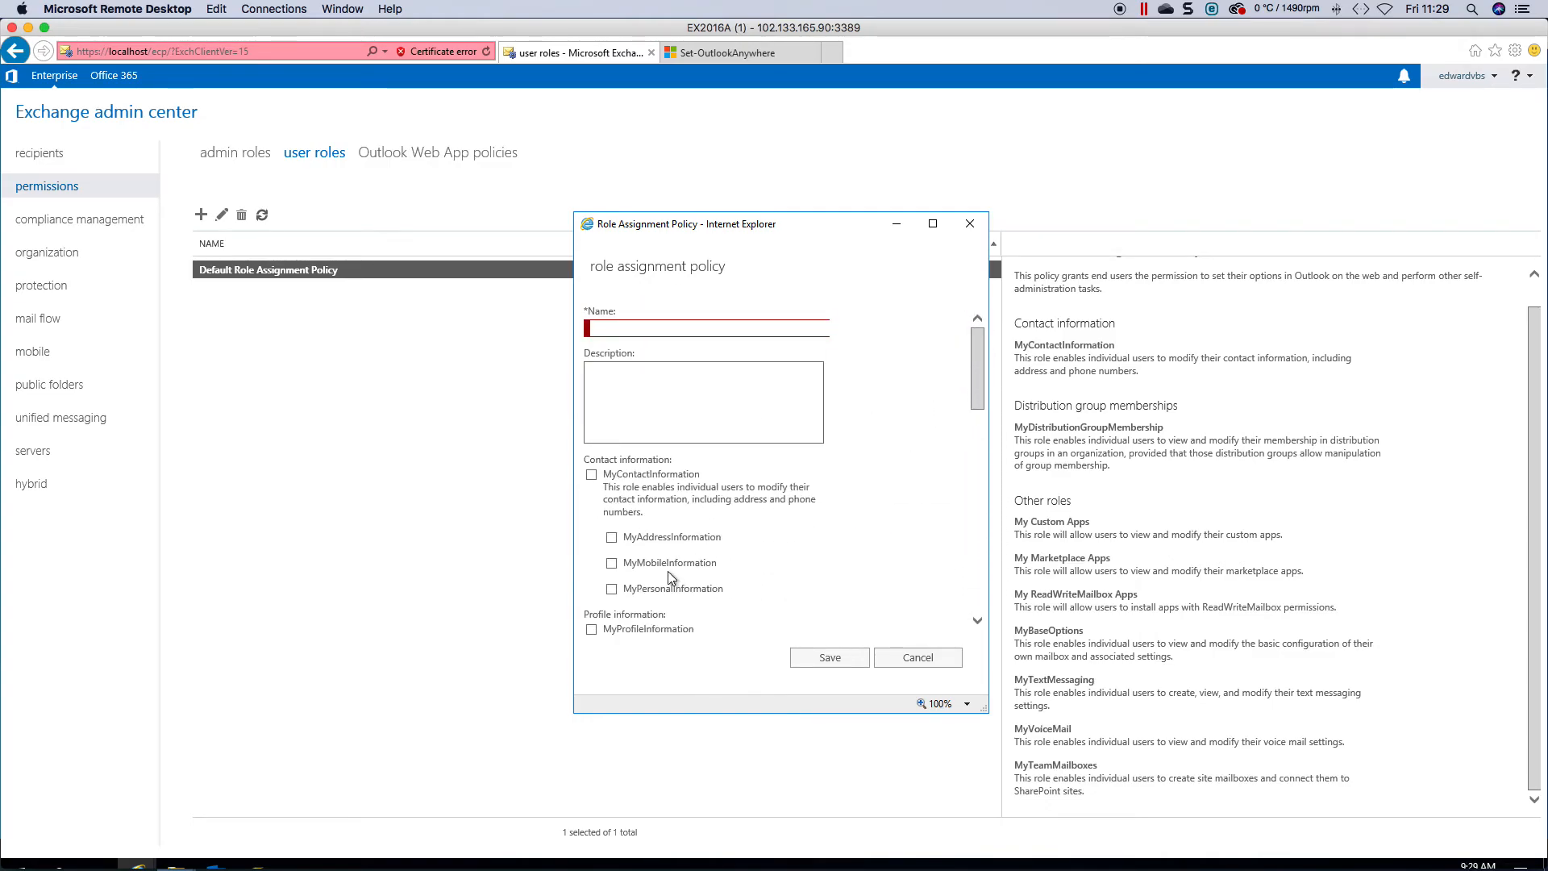
pyautogui.click(970, 224)
# - Check the user experience features, including Themes and Email signature, in the Default Outlook Web App policy
pyautogui.click(430, 157)
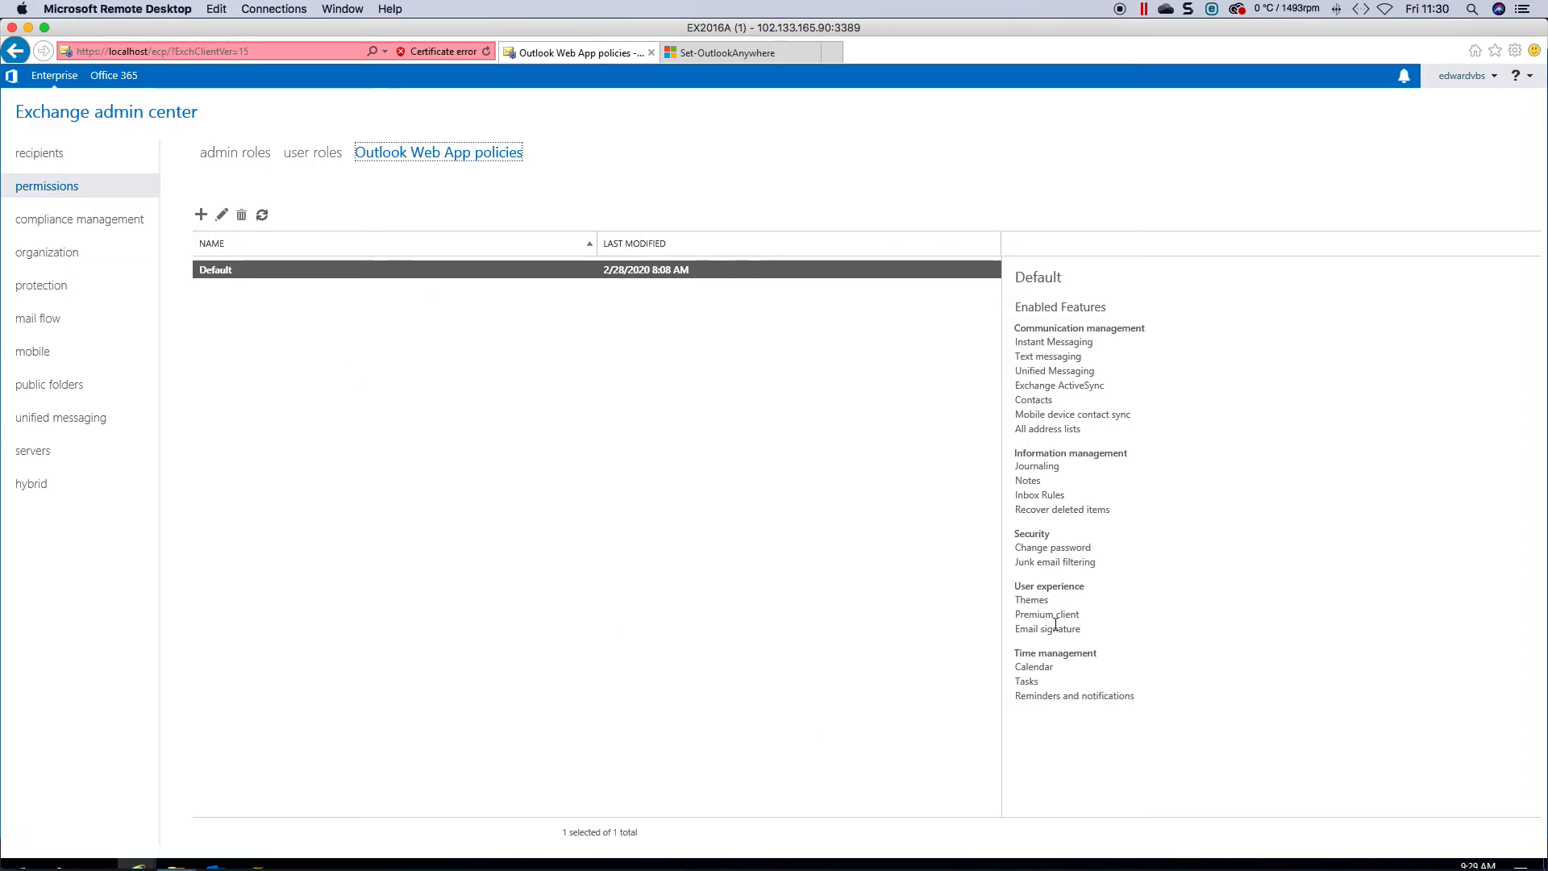
pyautogui.doubleClick(1017, 600)
pyautogui.tripleClick(1048, 628)
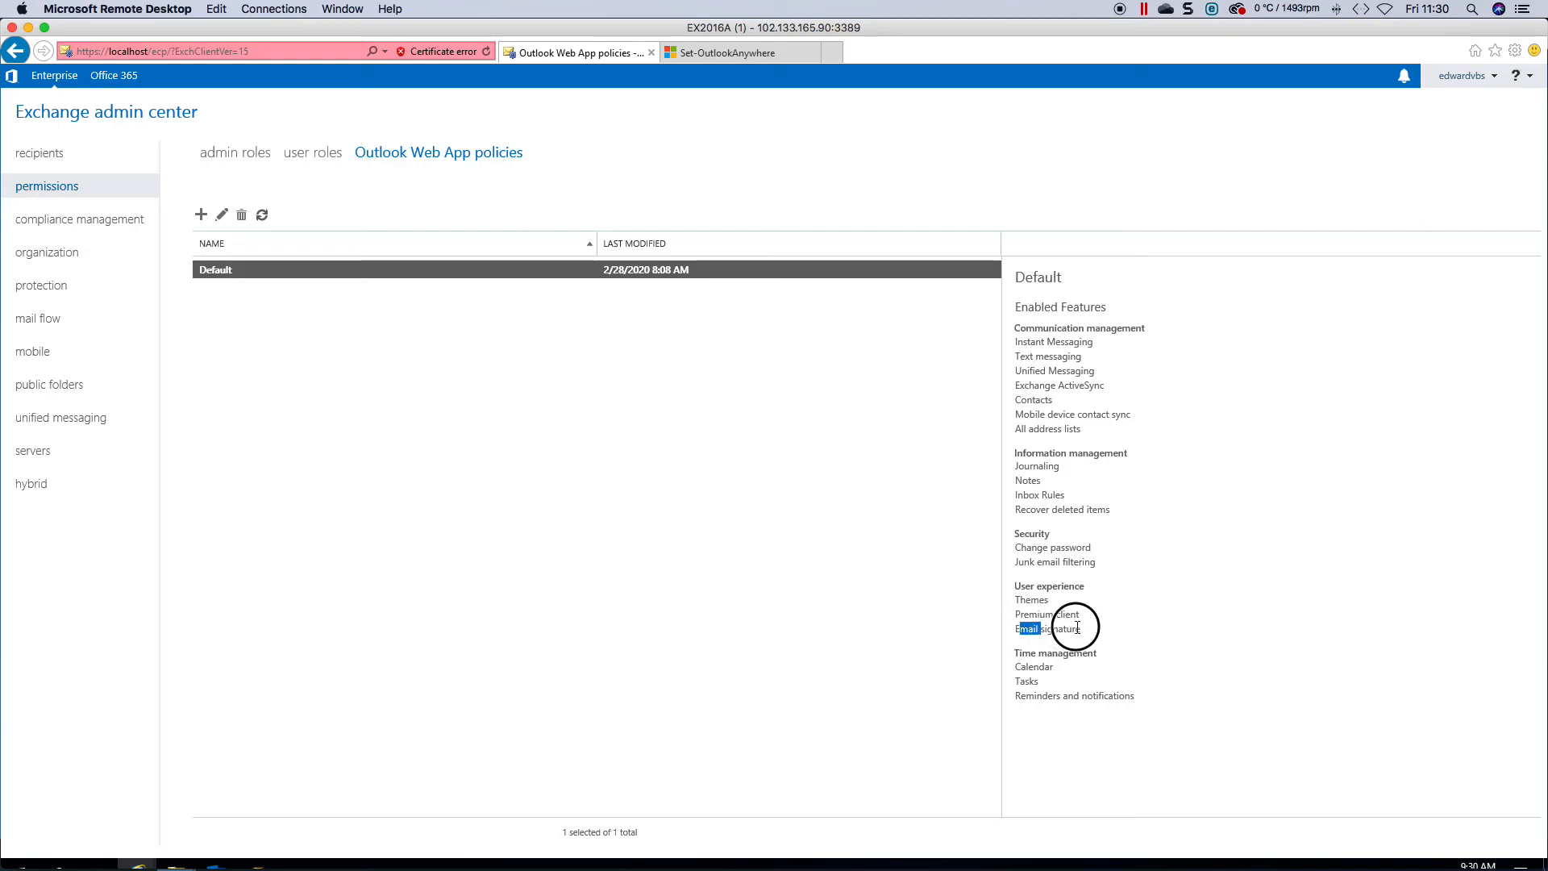
# - Try out a new Outlook Web App mailbox policy with Email signature and Themes disabled under the expanded options, and discard it unsaved
pyautogui.click(202, 219)
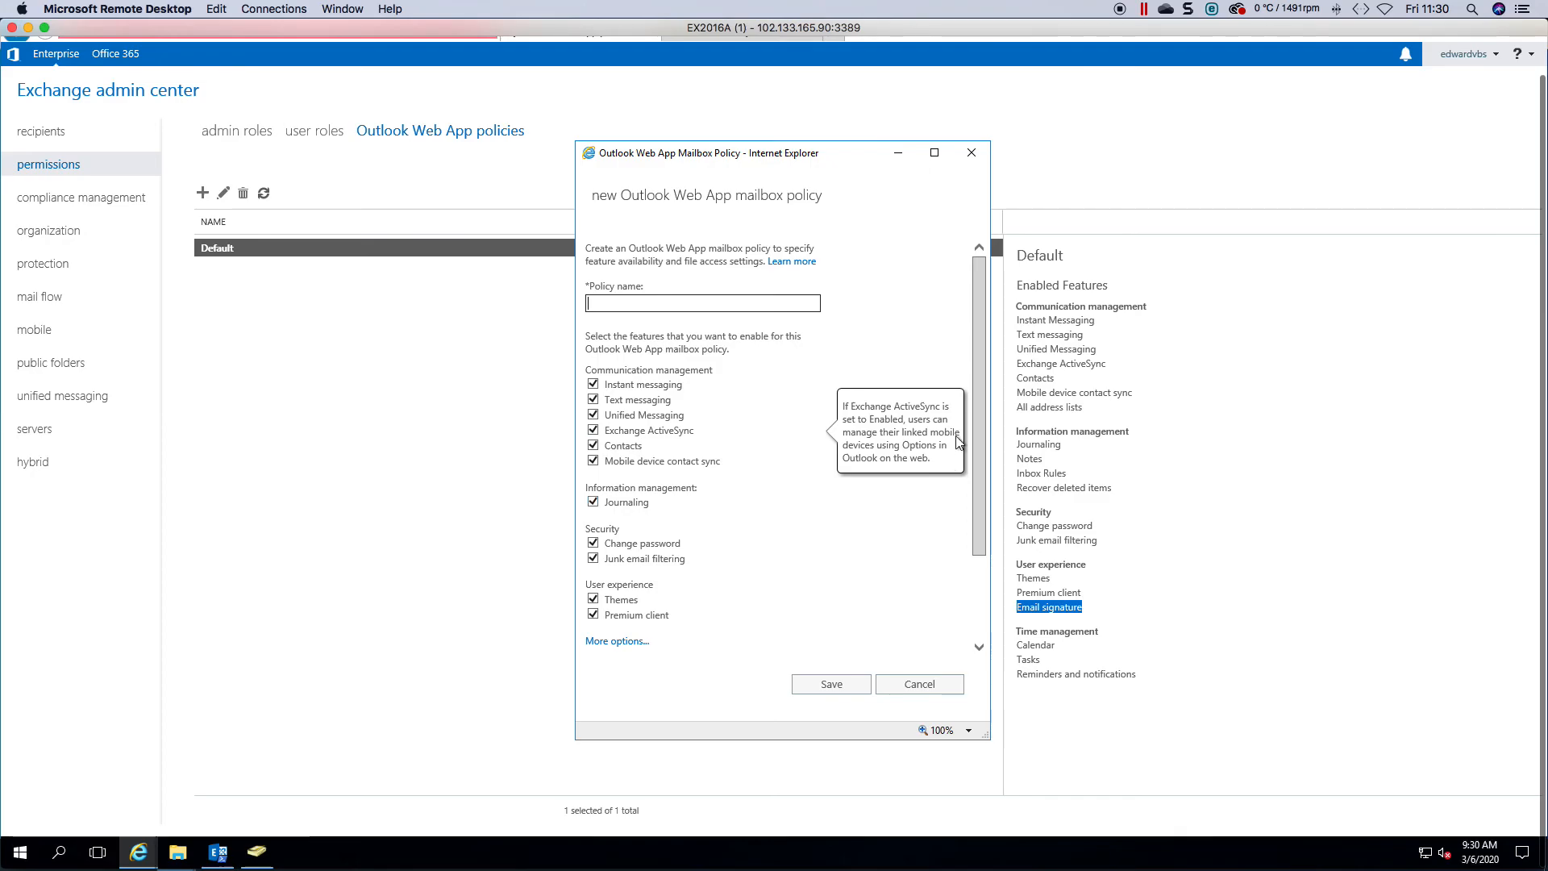
pyautogui.moveTo(978, 427); pyautogui.dragTo(978, 533)
pyautogui.click(633, 526)
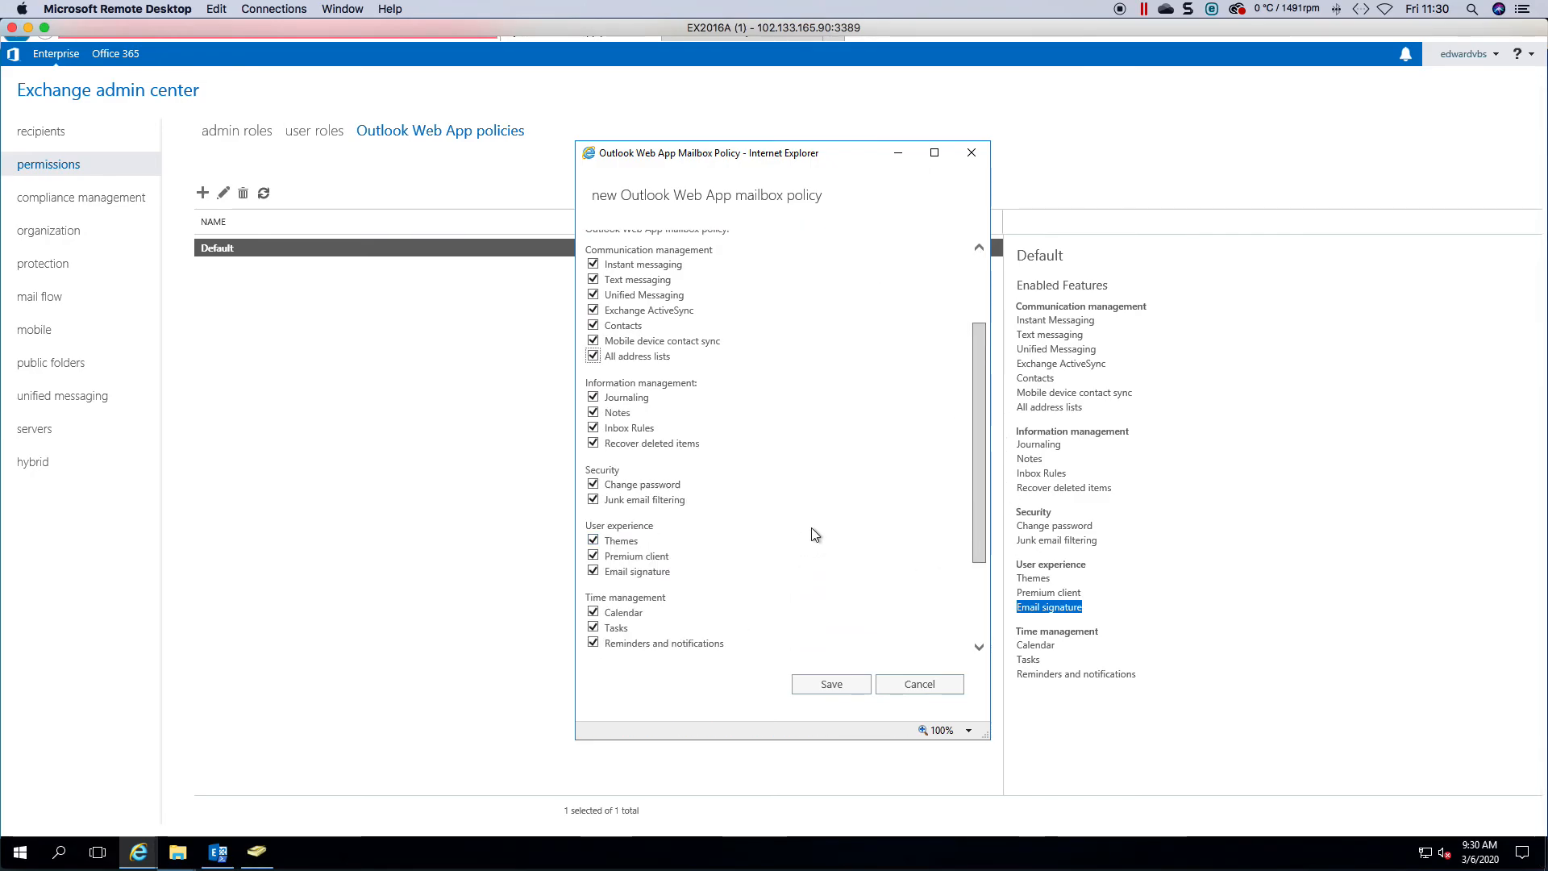
pyautogui.click(594, 571)
pyautogui.click(594, 540)
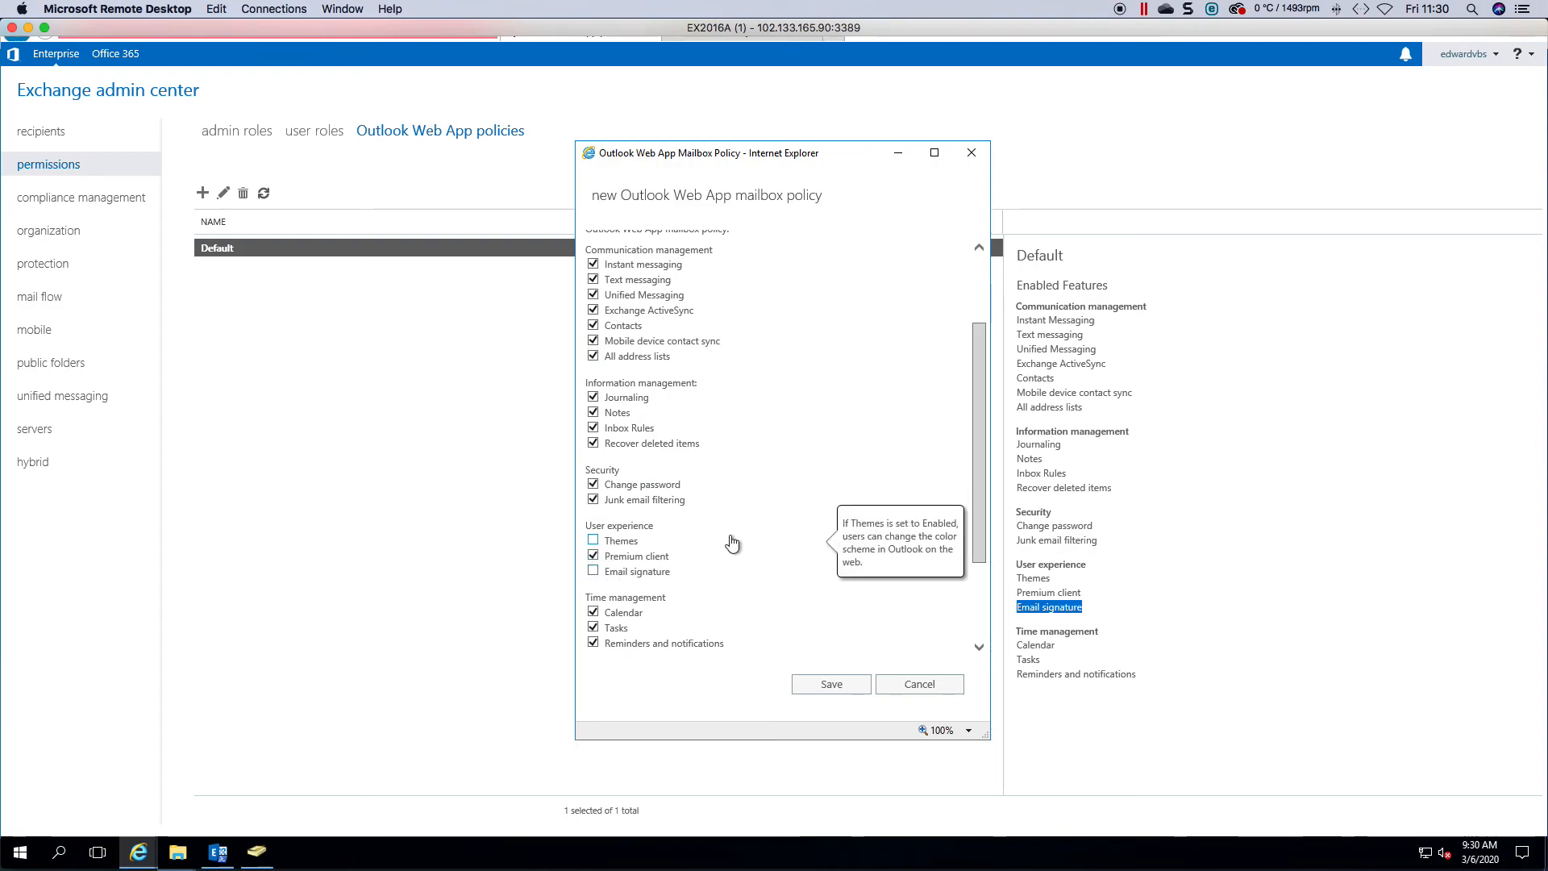
pyautogui.moveTo(637, 579)
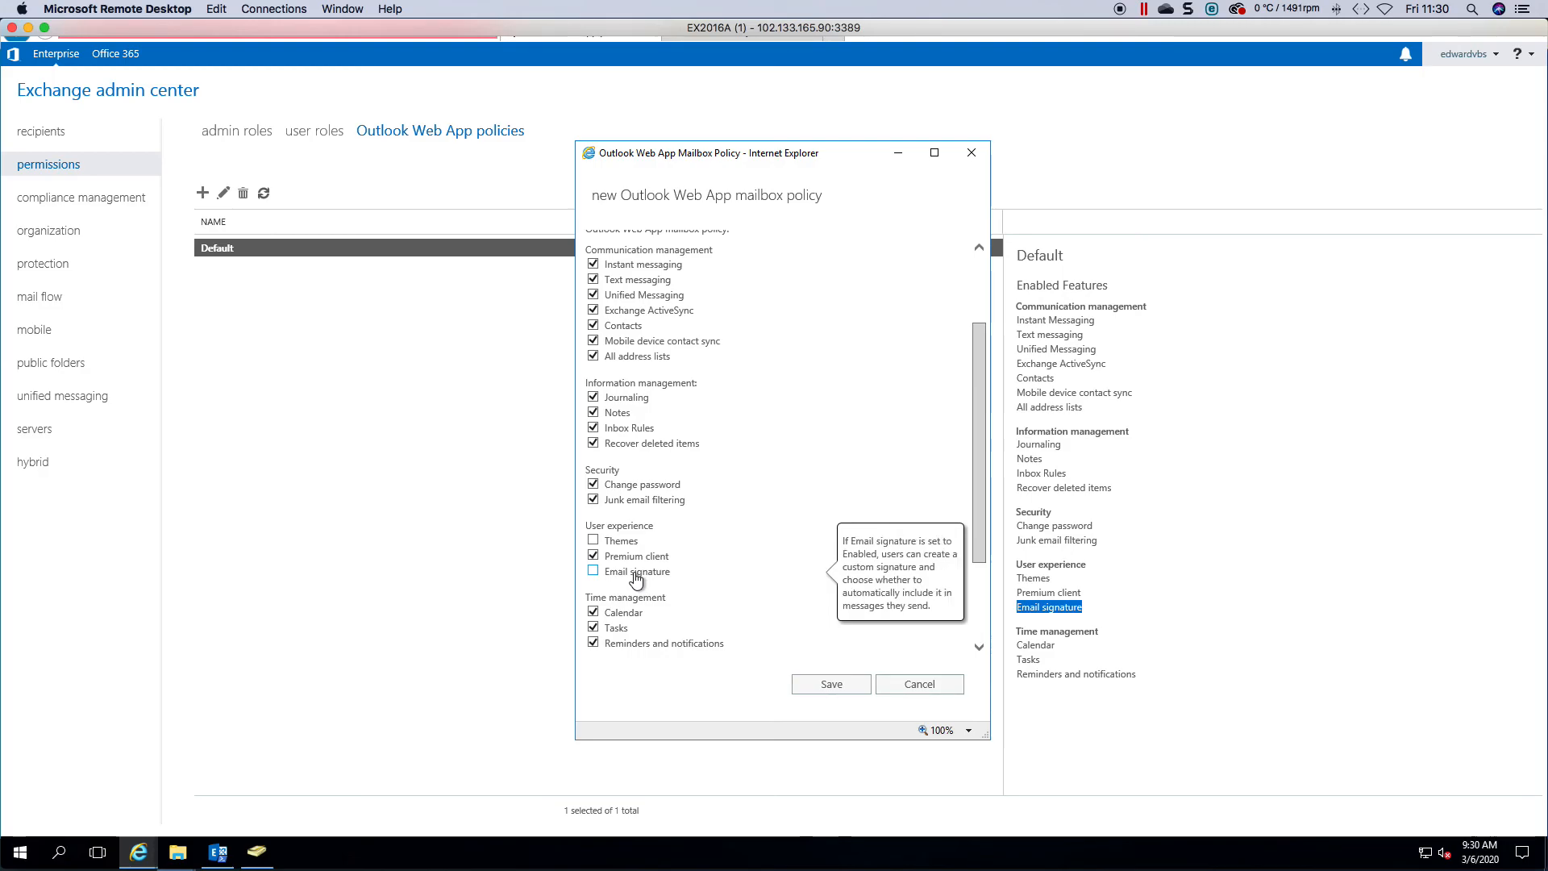
pyautogui.moveTo(633, 546)
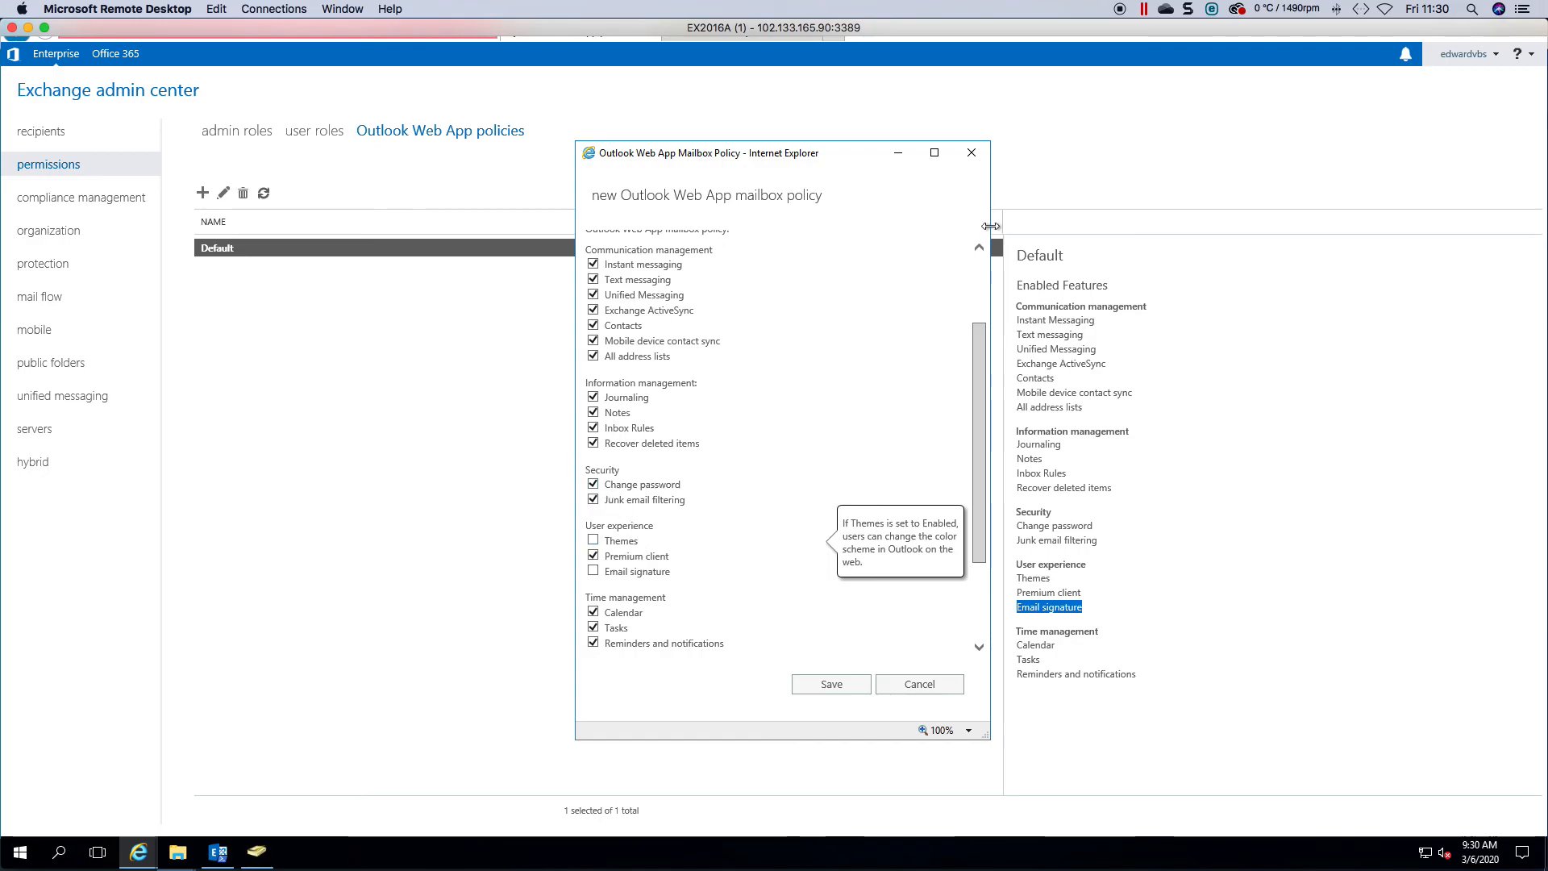
pyautogui.click(971, 153)
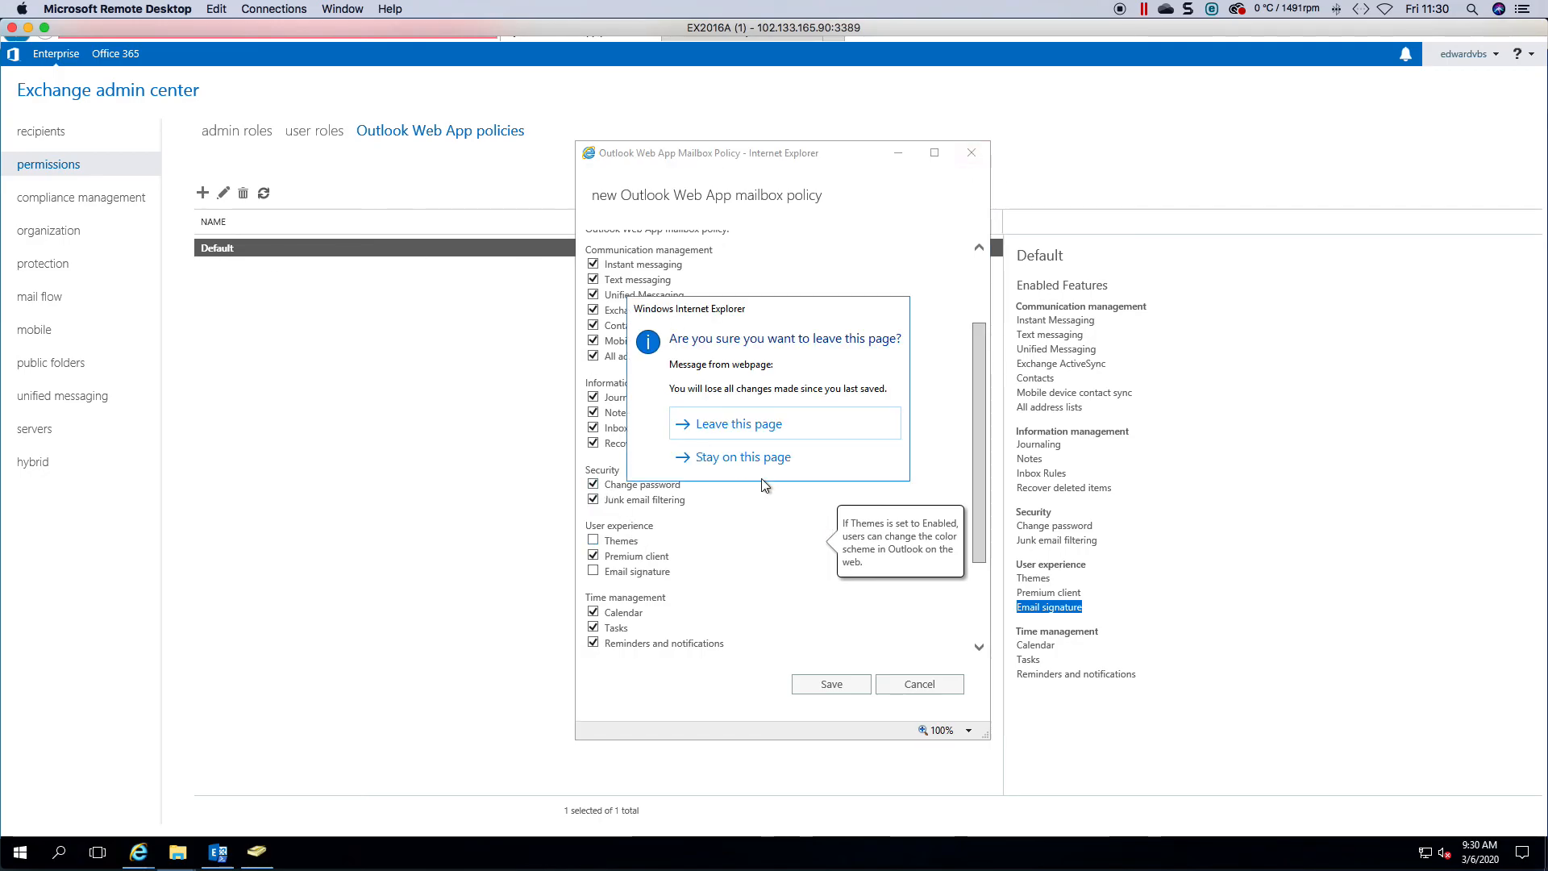
pyautogui.click(762, 453)
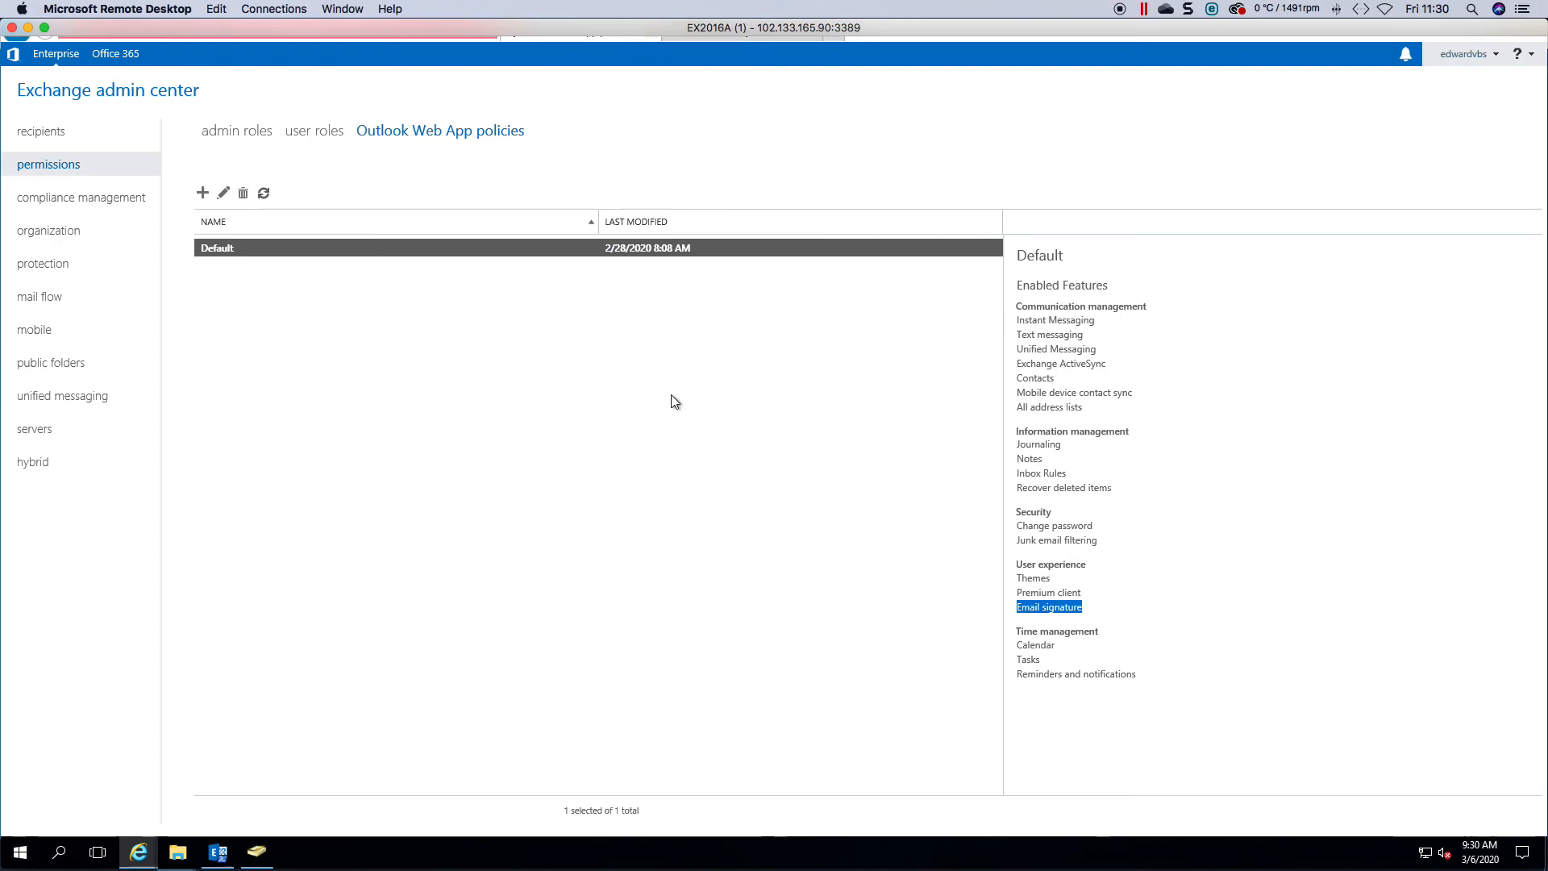
pyautogui.click(675, 402)
pyautogui.click(246, 246)
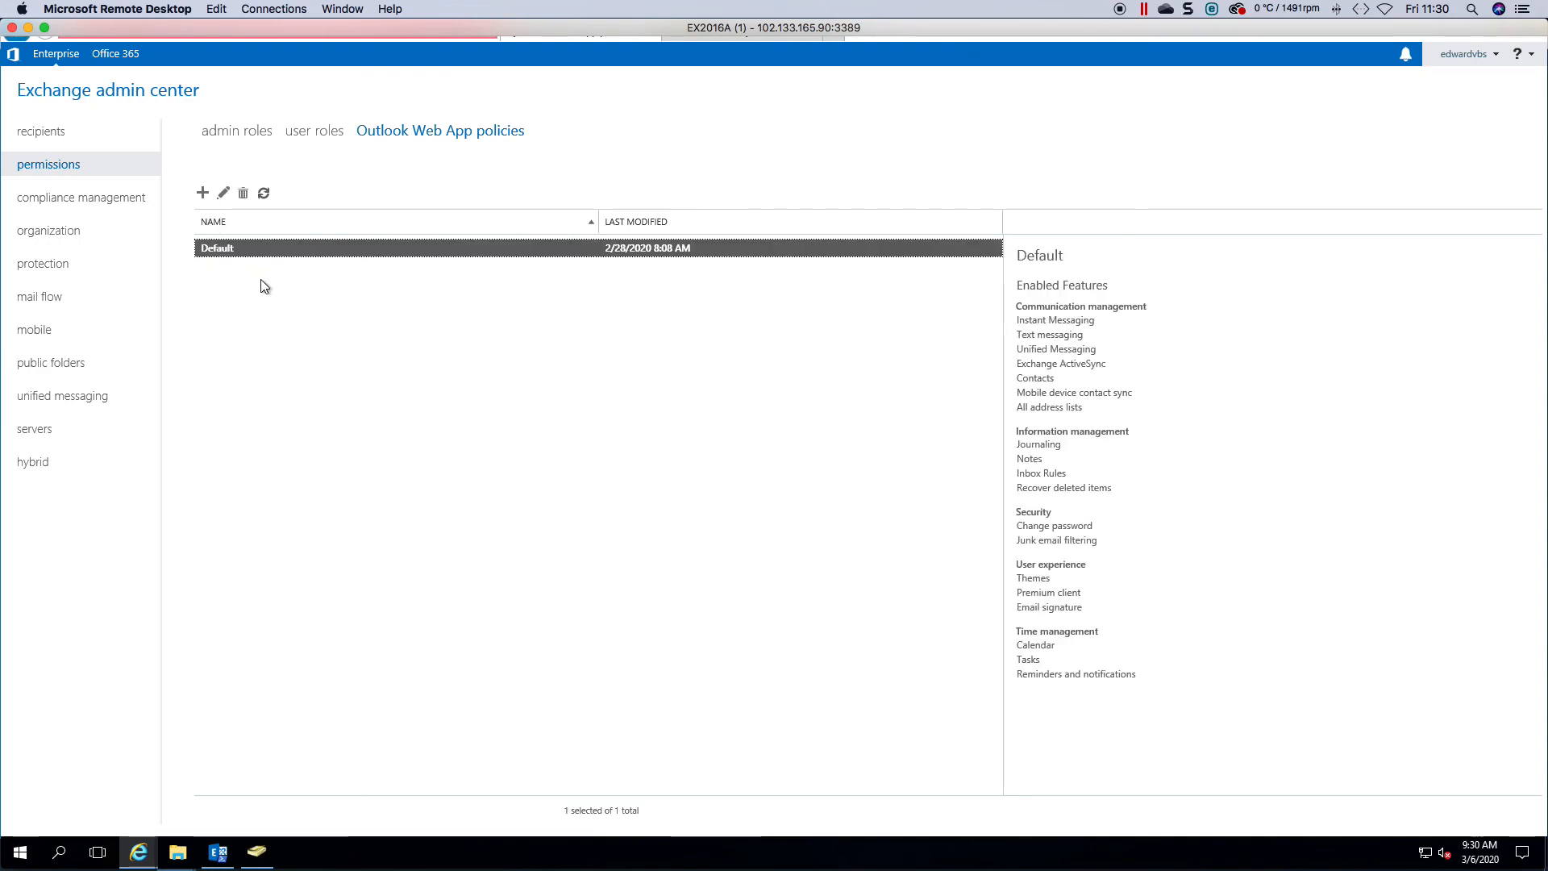